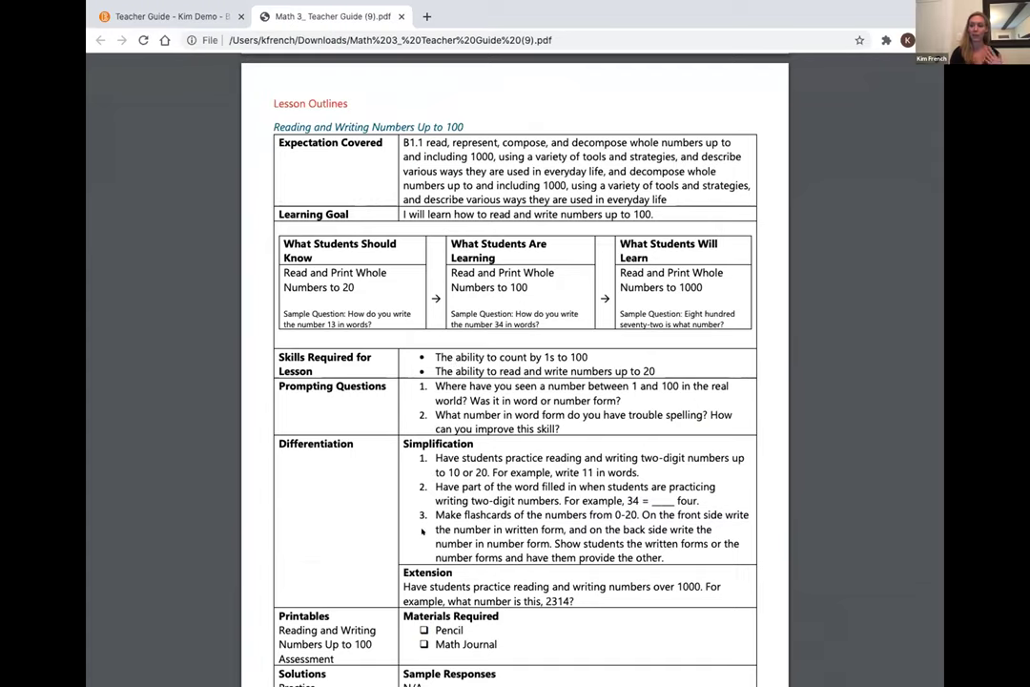
Review the rest of the Reading and Writing Numbers Up to 100 outline, and collapse the Introduction unit in the Brightspace course tab.
{"action": "scroll", "coordinate": [423, 532], "scroll_direction": "down", "scroll_amount": 3}
{"action": "scroll", "coordinate": [294, 423], "scroll_direction": "down", "scroll_amount": 2}
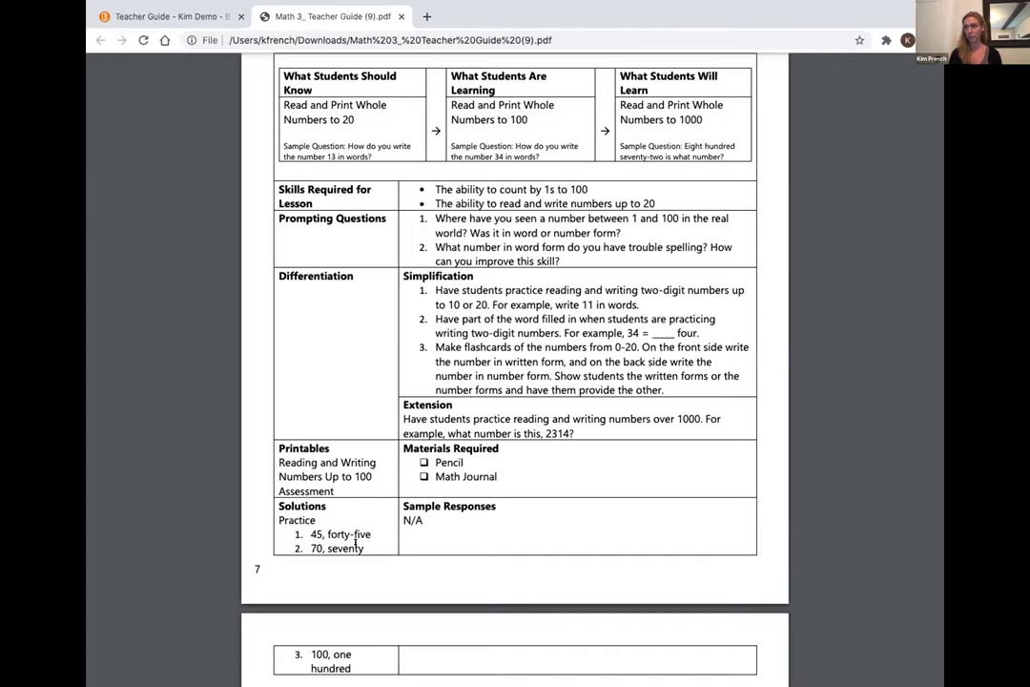
{"action": "left_click", "coordinate": [189, 16]}
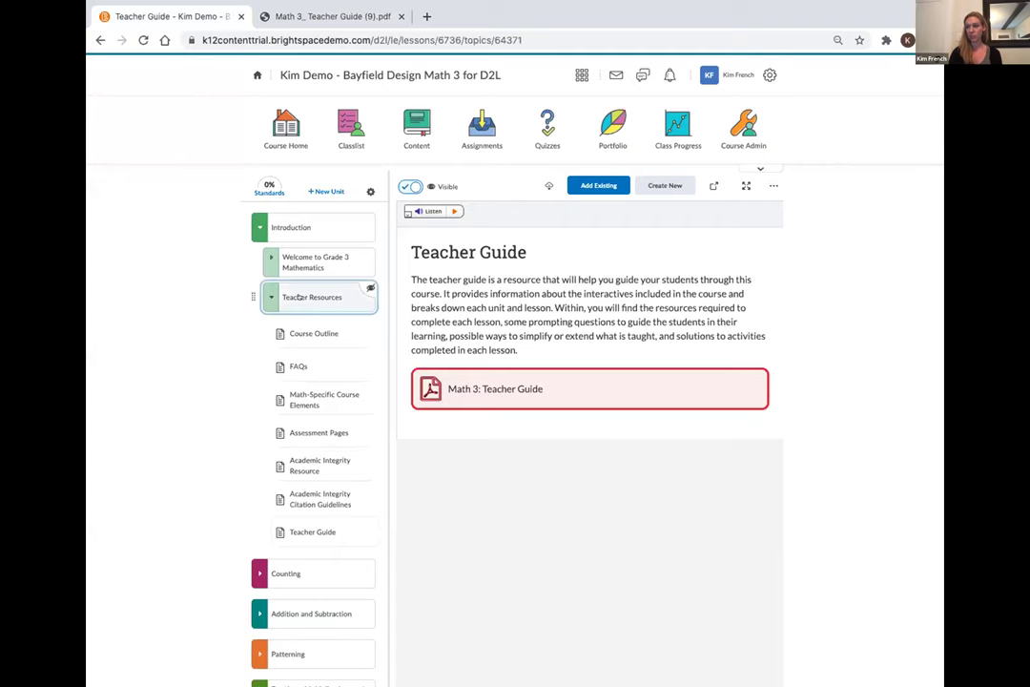
{"action": "left_click", "coordinate": [300, 297]}
{"action": "left_click", "coordinate": [271, 296]}
{"action": "left_click", "coordinate": [275, 218]}
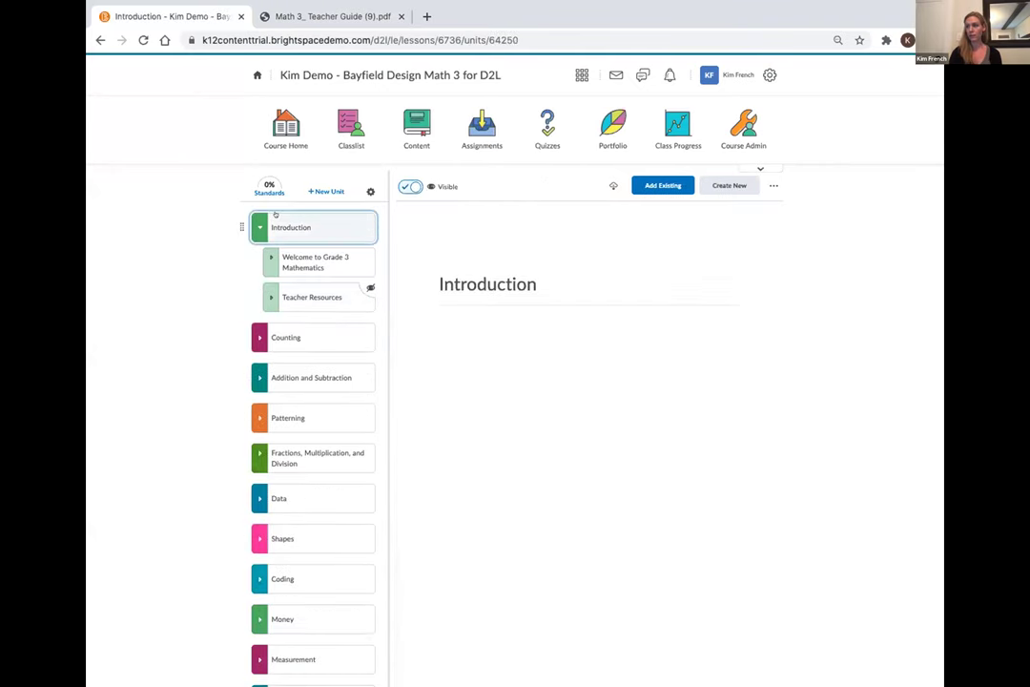
{"action": "left_click", "coordinate": [259, 227]}
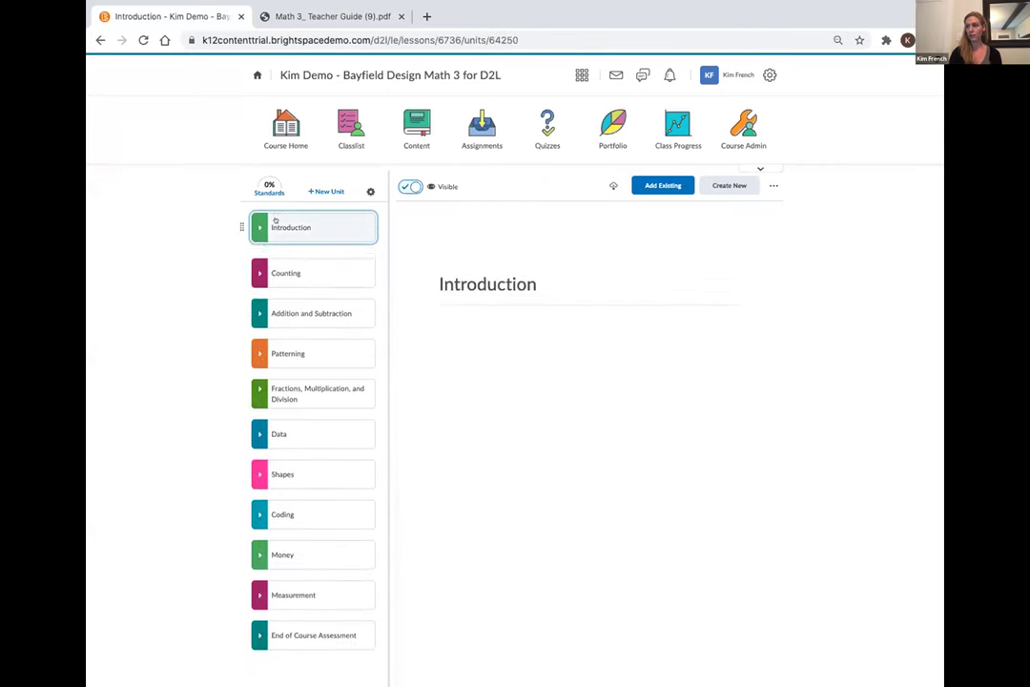
Open the Welcome to the Counting Unit page from the Counting unit's Introduction and view its content.
{"action": "left_click", "coordinate": [284, 277]}
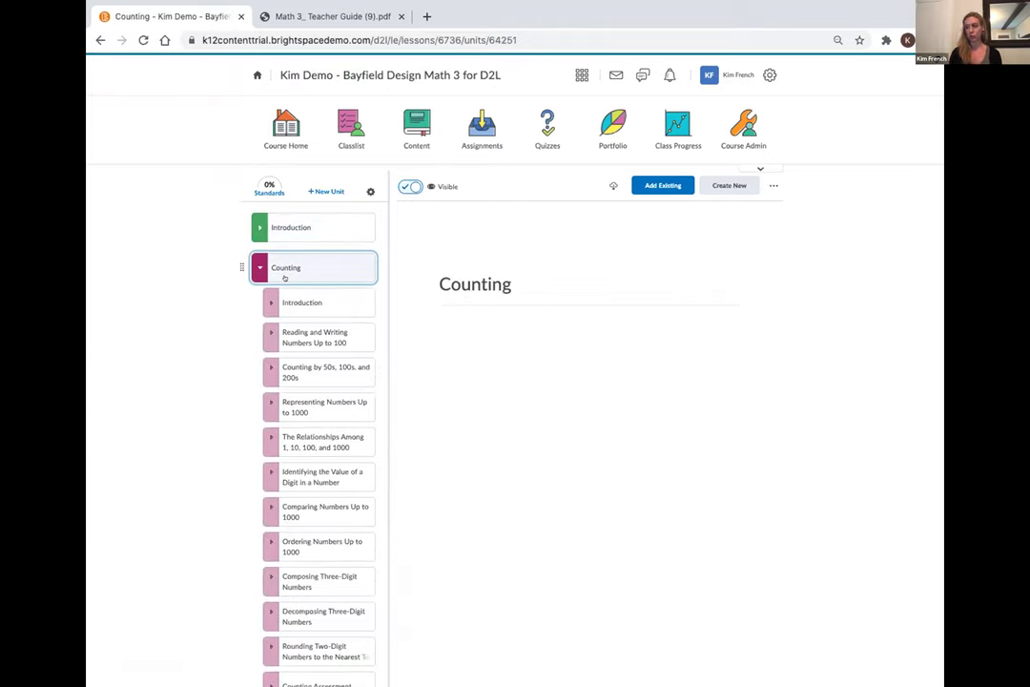
{"action": "left_click", "coordinate": [303, 301]}
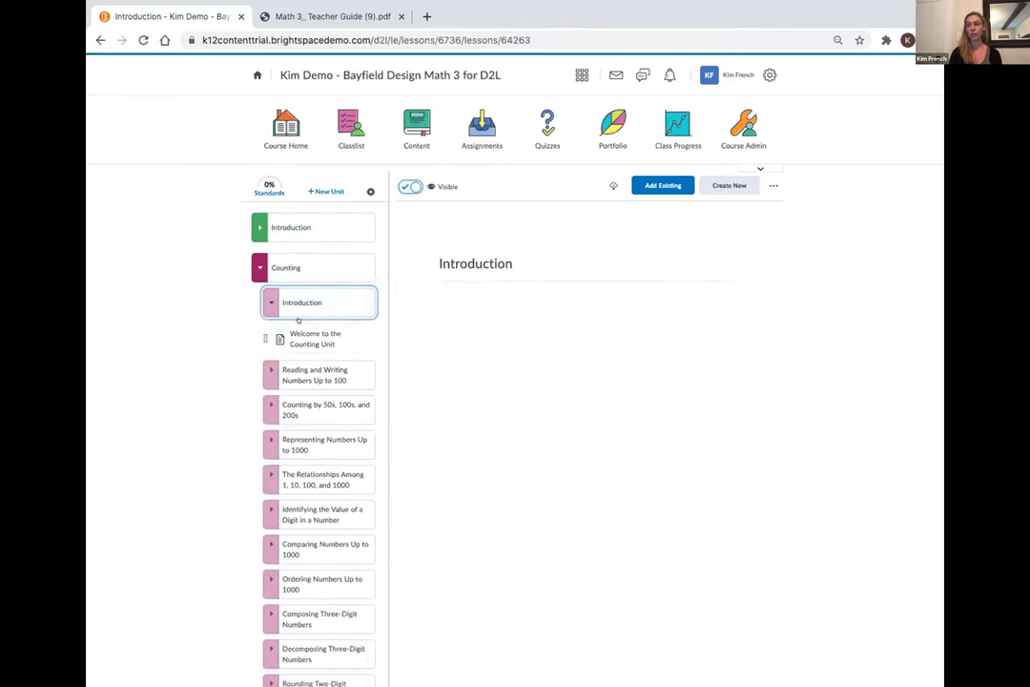
{"action": "left_click", "coordinate": [298, 329]}
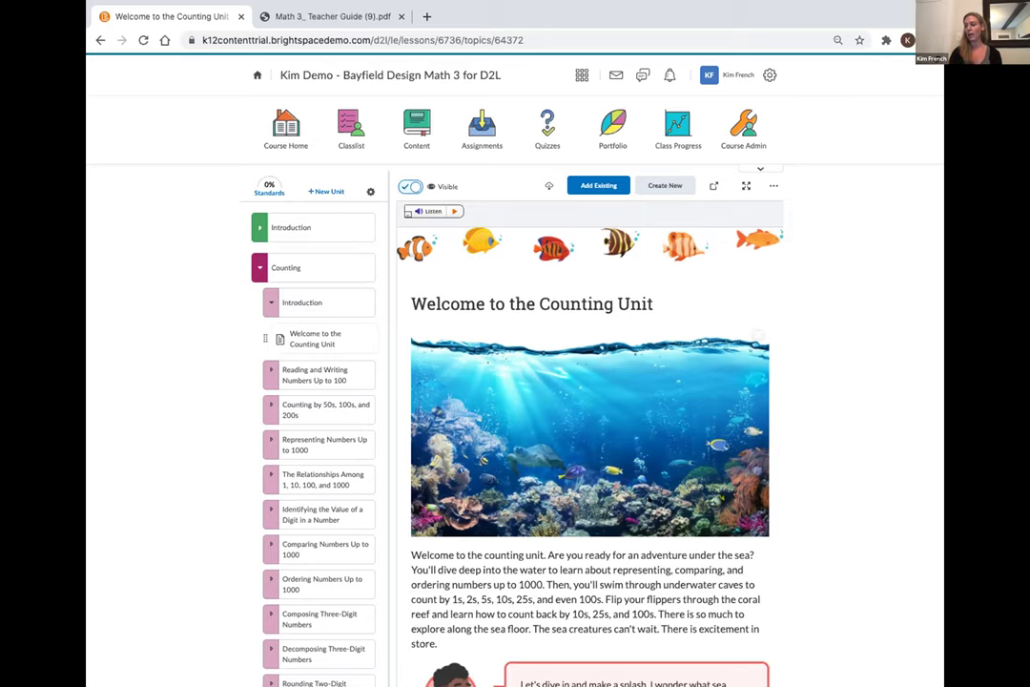
{"action": "scroll", "coordinate": [550, 436], "scroll_direction": "down", "scroll_amount": 3}
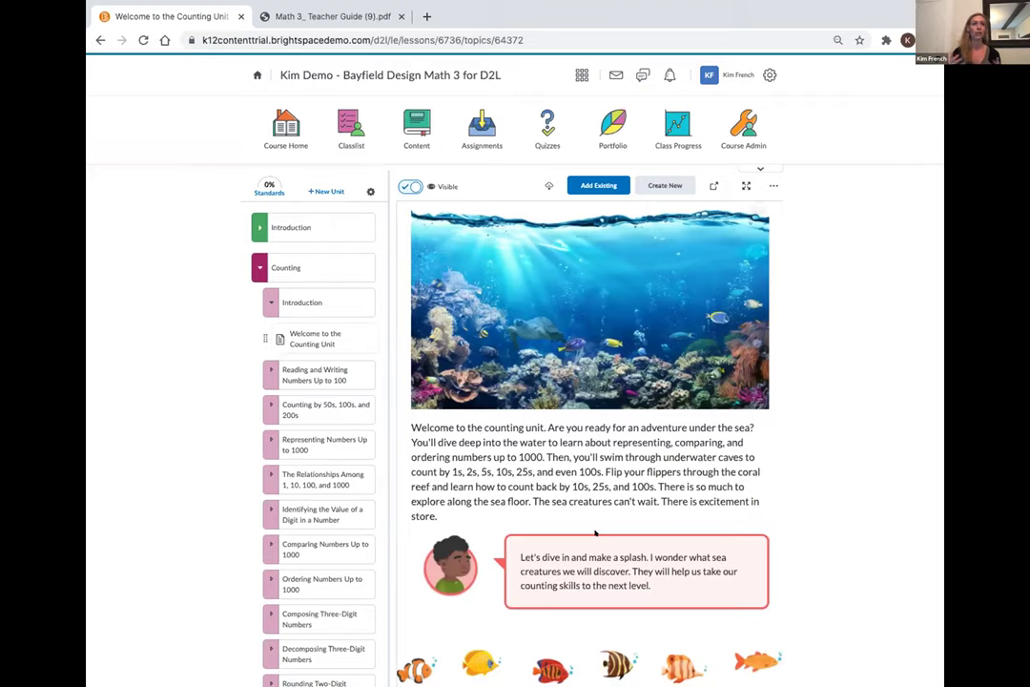
Expand the Reading and Writing Numbers Up to 100 lesson, look over its topics and open its first page.
{"action": "left_click", "coordinate": [336, 379]}
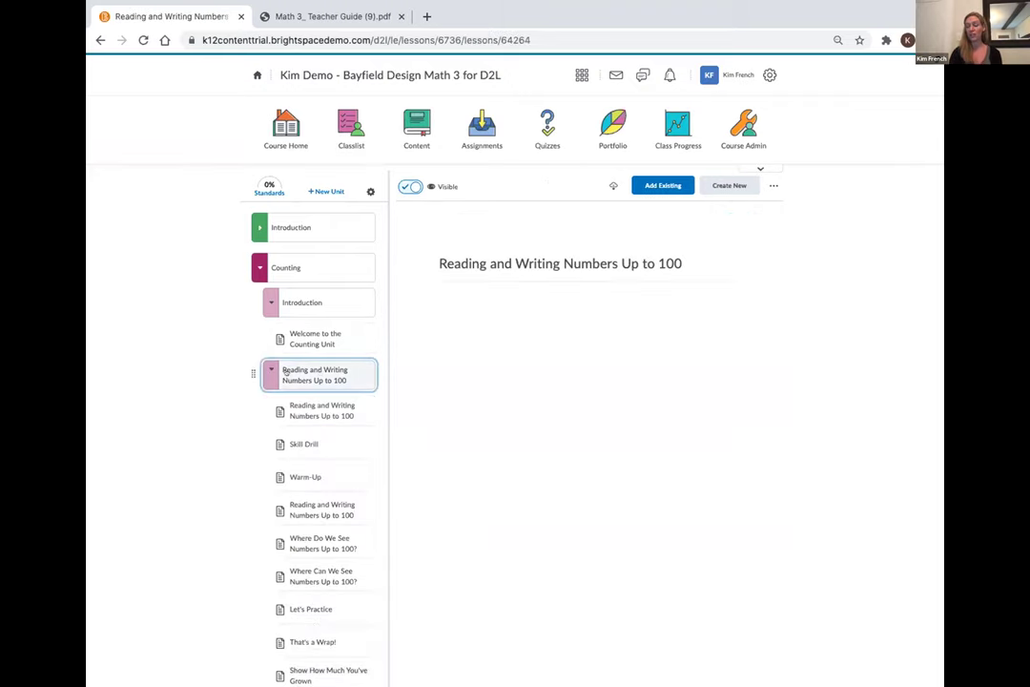
{"action": "scroll", "coordinate": [300, 446], "scroll_direction": "down", "scroll_amount": 2}
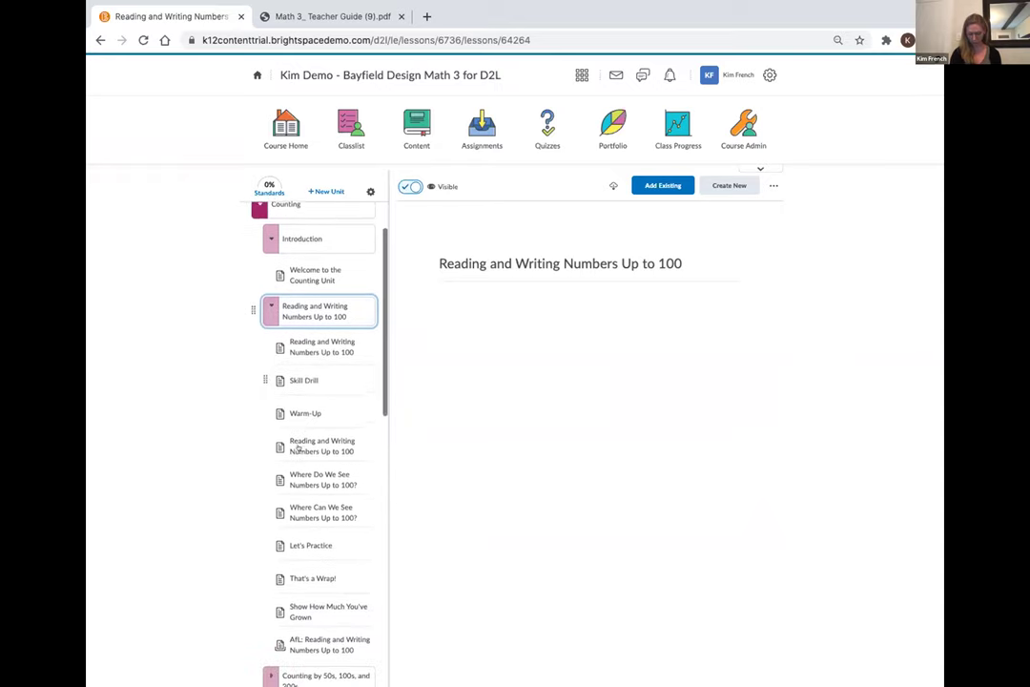
{"action": "scroll", "coordinate": [298, 448], "scroll_direction": "down", "scroll_amount": 2}
{"action": "scroll", "coordinate": [300, 439], "scroll_direction": "down", "scroll_amount": 1}
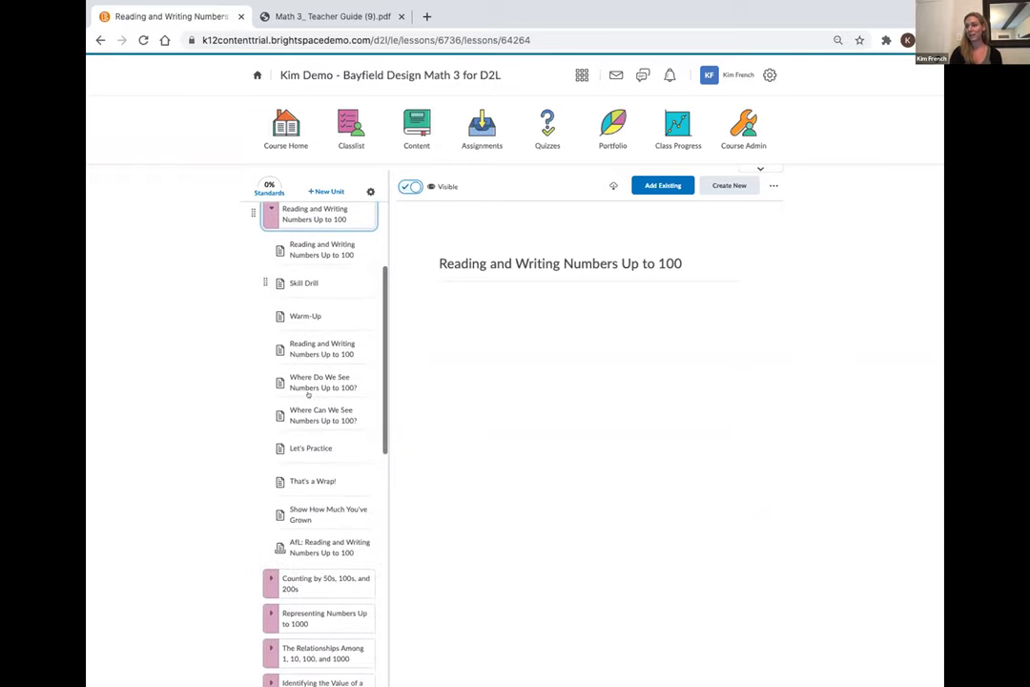
{"action": "left_click", "coordinate": [326, 254]}
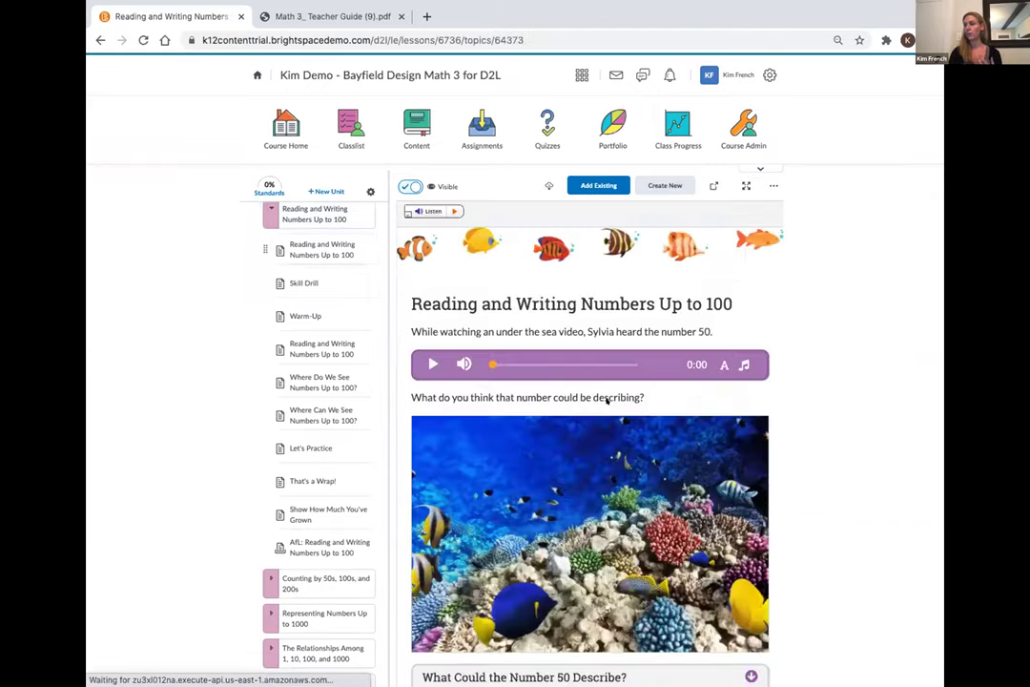
Play the page's audio clip about the number 50 and view the My Learning Goal section.
{"action": "scroll", "coordinate": [607, 401], "scroll_direction": "down", "scroll_amount": 1}
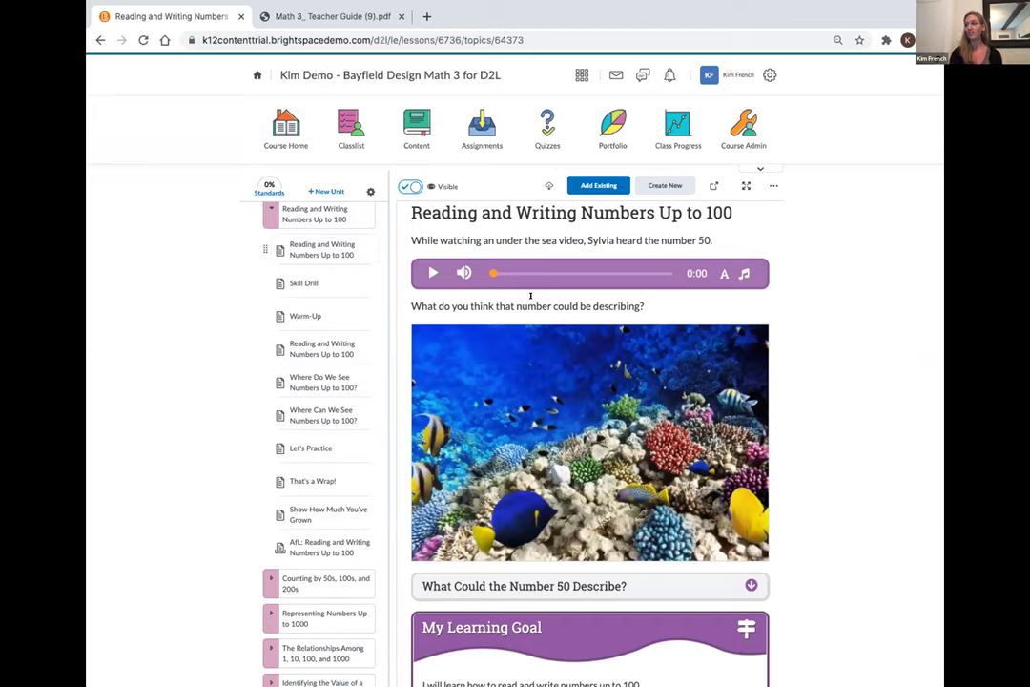
{"action": "left_click", "coordinate": [428, 273]}
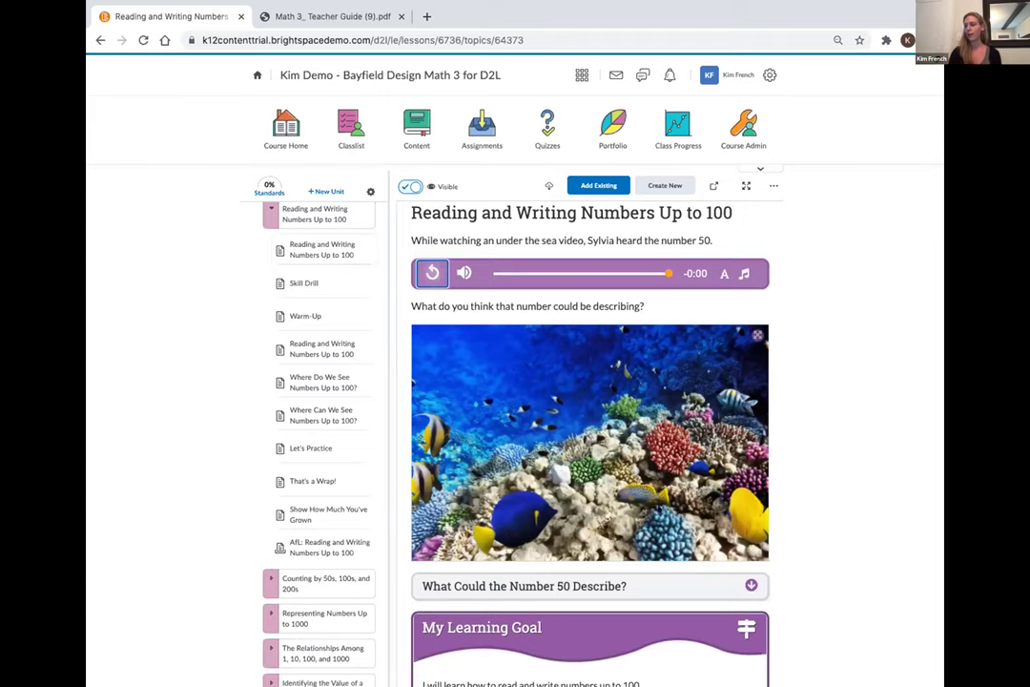
{"action": "scroll", "coordinate": [590, 429], "scroll_direction": "down", "scroll_amount": 1}
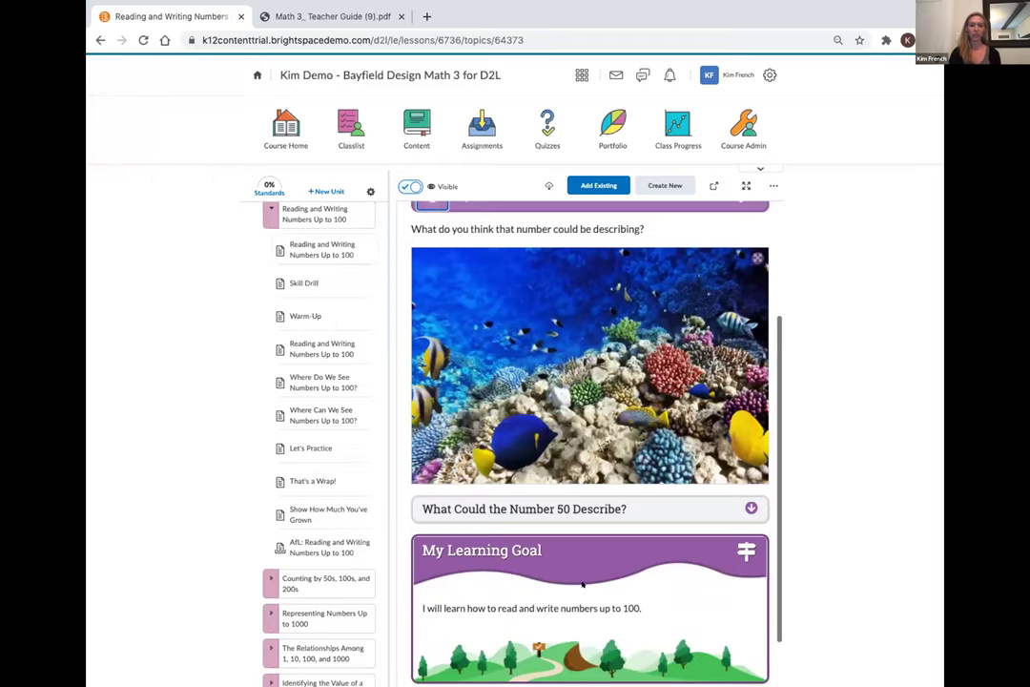
{"action": "scroll", "coordinate": [582, 584], "scroll_direction": "down", "scroll_amount": 1}
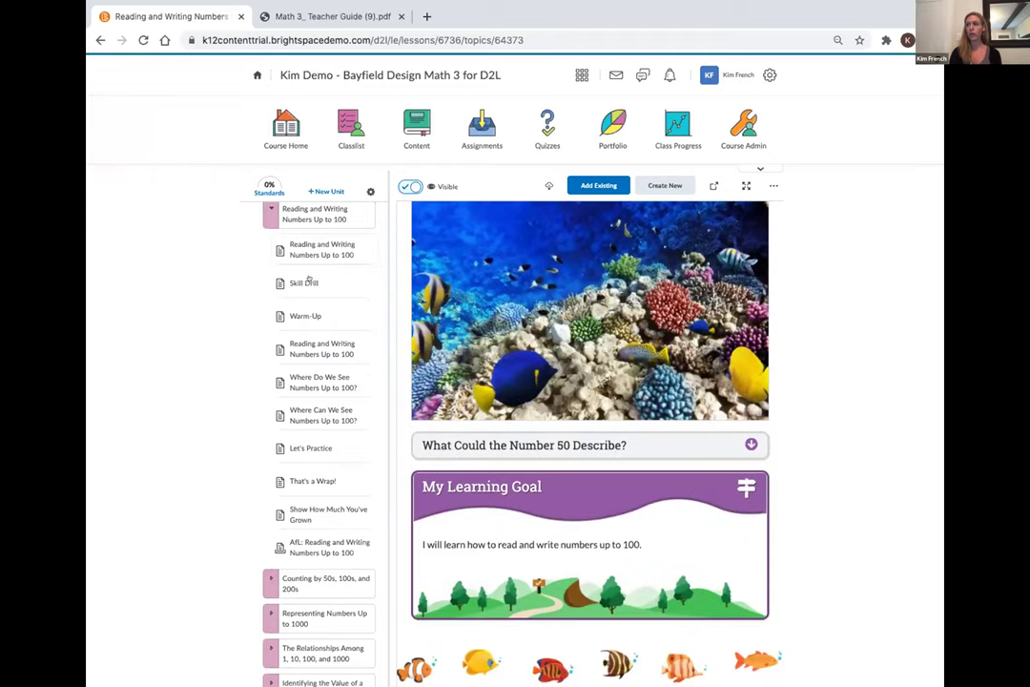
Open the lesson's Skill Drill page and expand Check Your Counting to show its audio clip.
{"action": "left_click", "coordinate": [304, 282]}
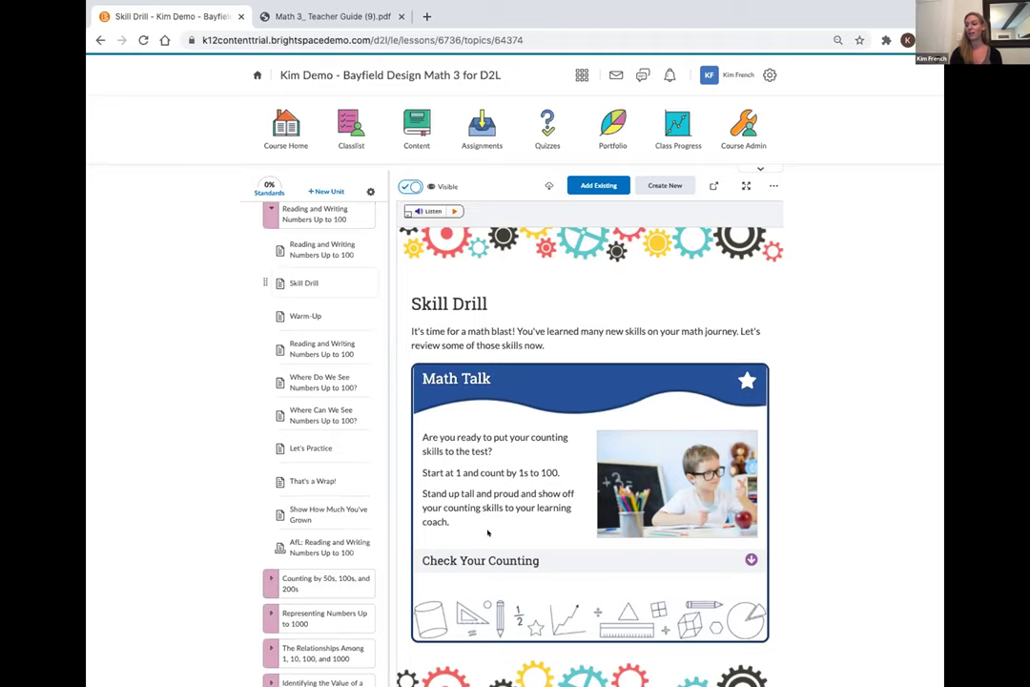
{"action": "left_click", "coordinate": [489, 561]}
{"action": "scroll", "coordinate": [488, 563], "scroll_direction": "down", "scroll_amount": 1}
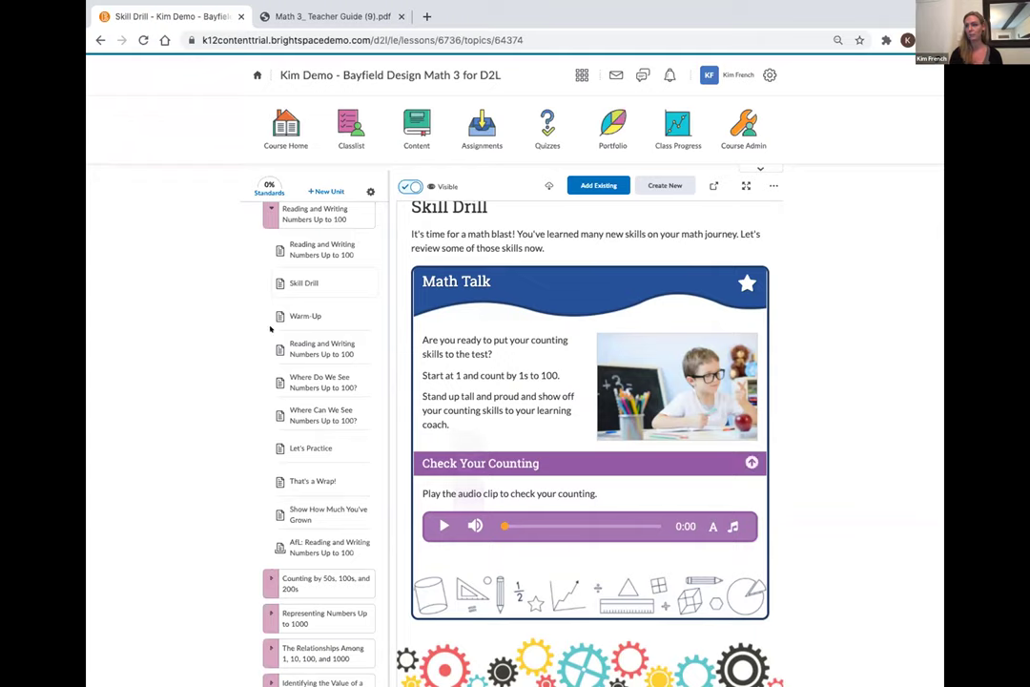
Start the bingo activity on the Warm-Up page and match eleven to 11 and nine to 9.
{"action": "left_click", "coordinate": [305, 318]}
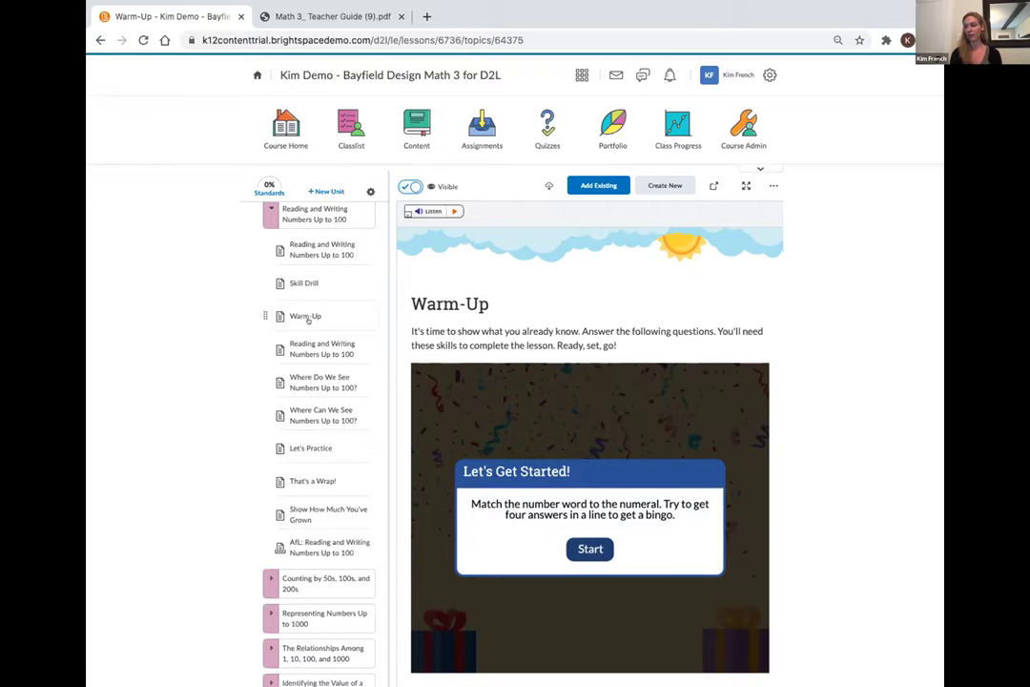
{"action": "scroll", "coordinate": [690, 465], "scroll_direction": "down", "scroll_amount": 1}
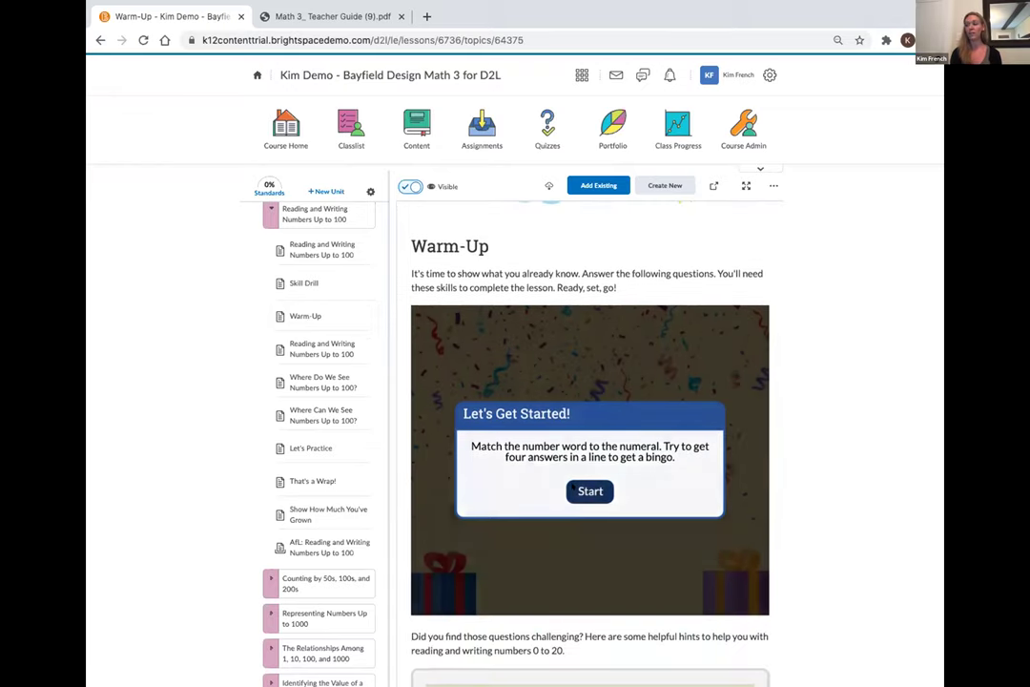
{"action": "left_click", "coordinate": [573, 487]}
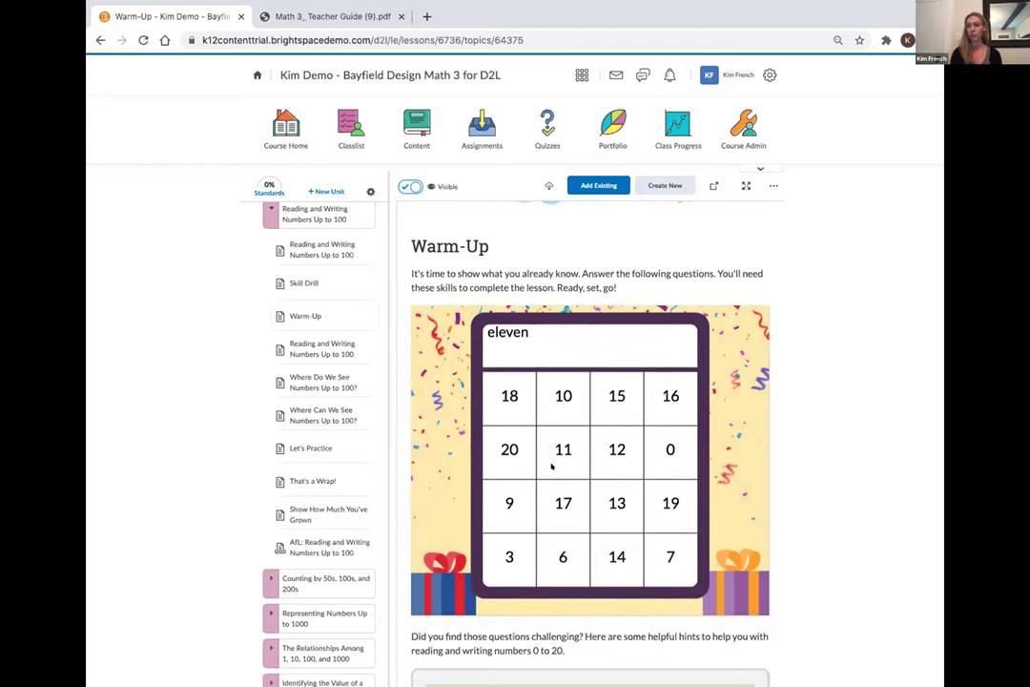
{"action": "left_click", "coordinate": [551, 466]}
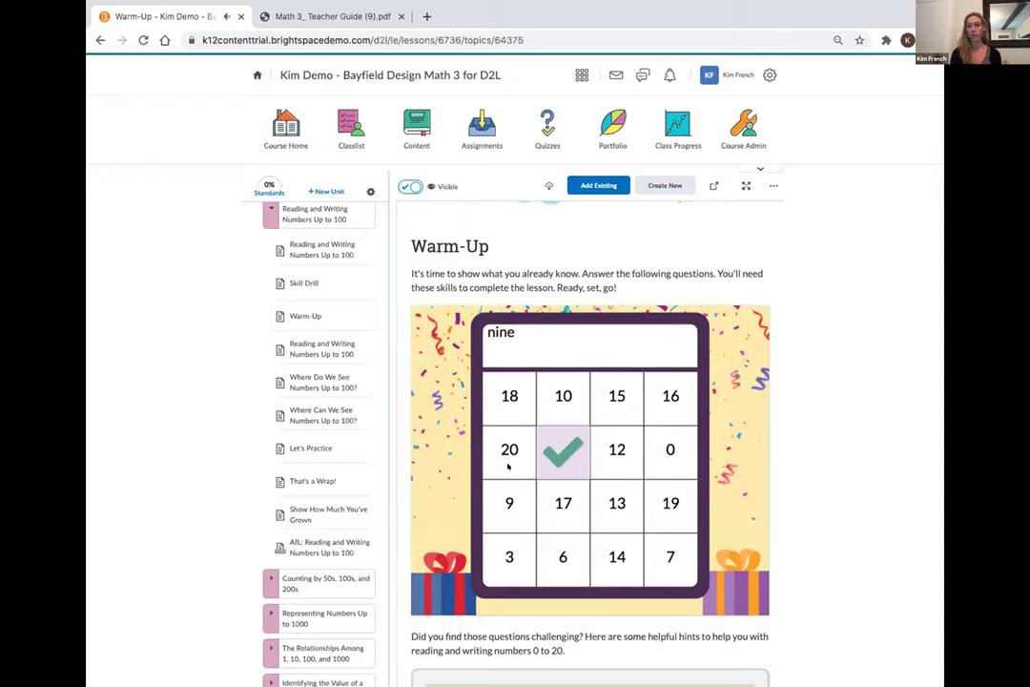
{"action": "left_click", "coordinate": [498, 503]}
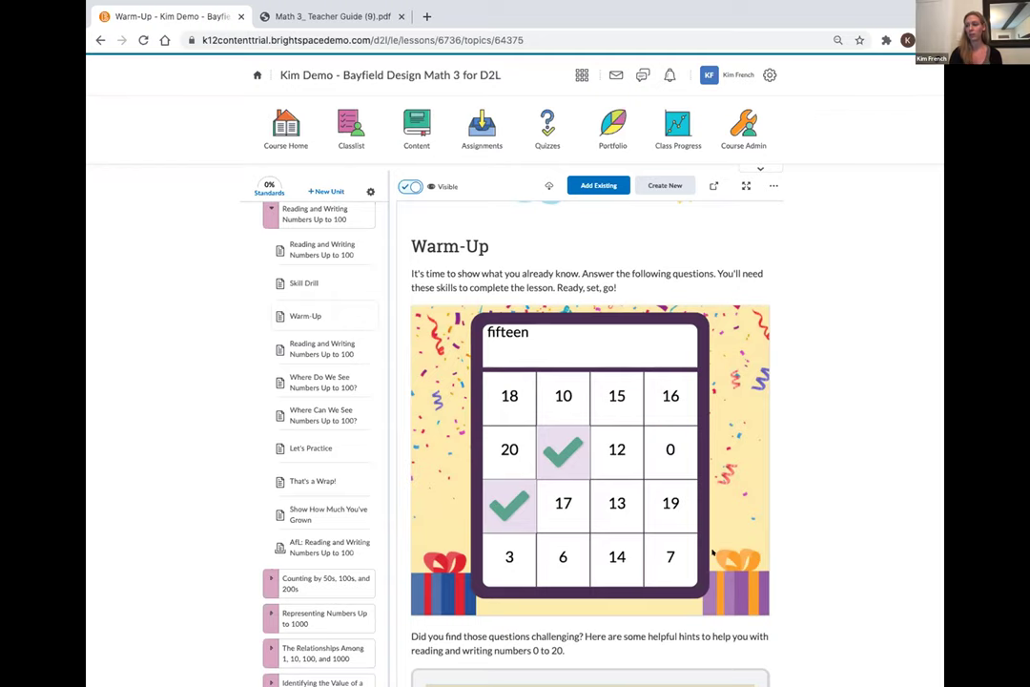
Advance the Helpful Hints slideshow below the bingo activity to its second slide.
{"action": "scroll", "coordinate": [712, 551], "scroll_direction": "down", "scroll_amount": 3}
{"action": "scroll", "coordinate": [712, 552], "scroll_direction": "down", "scroll_amount": 3}
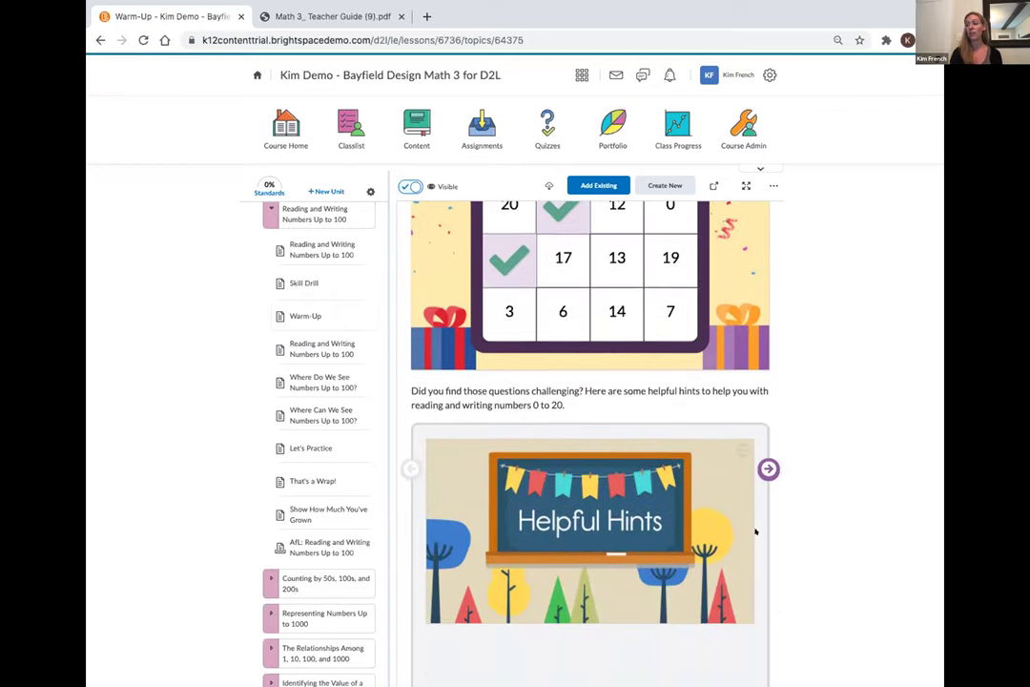
{"action": "left_click", "coordinate": [769, 468]}
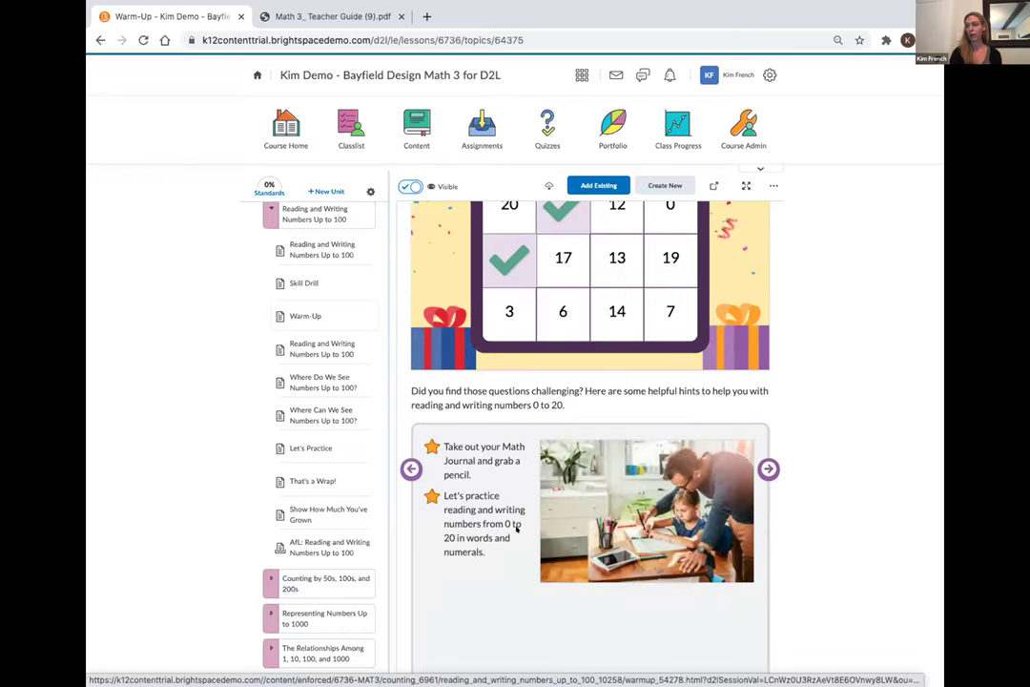
Open the lesson page after Warm-Up and advance its number slideshow to the slide for 70 to 79.
{"action": "left_click", "coordinate": [321, 345]}
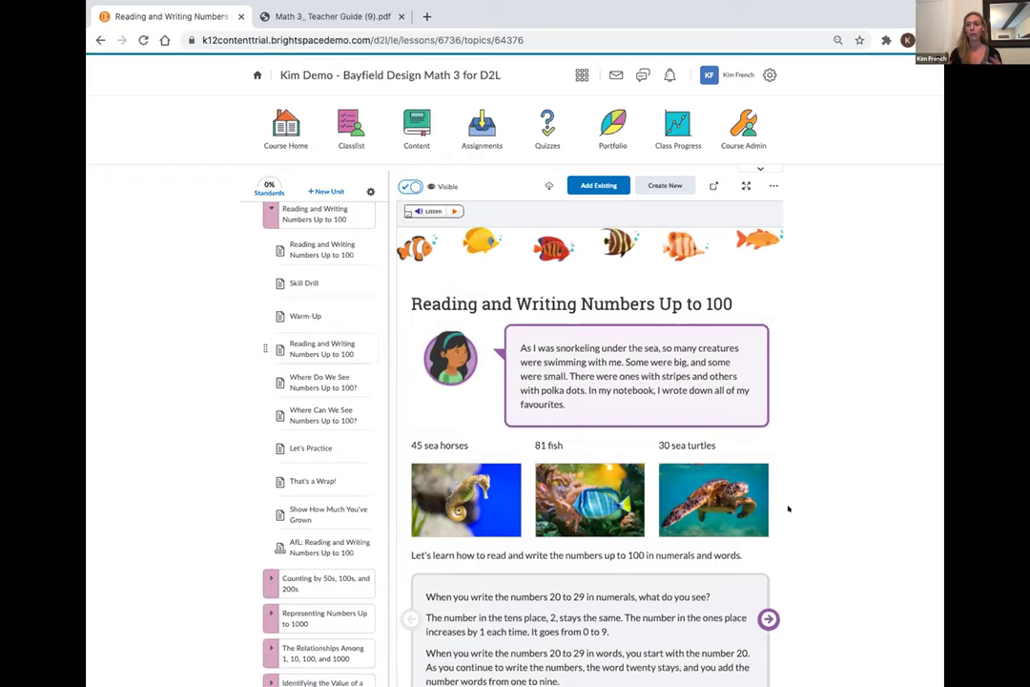
{"action": "scroll", "coordinate": [760, 478], "scroll_direction": "down", "scroll_amount": 3}
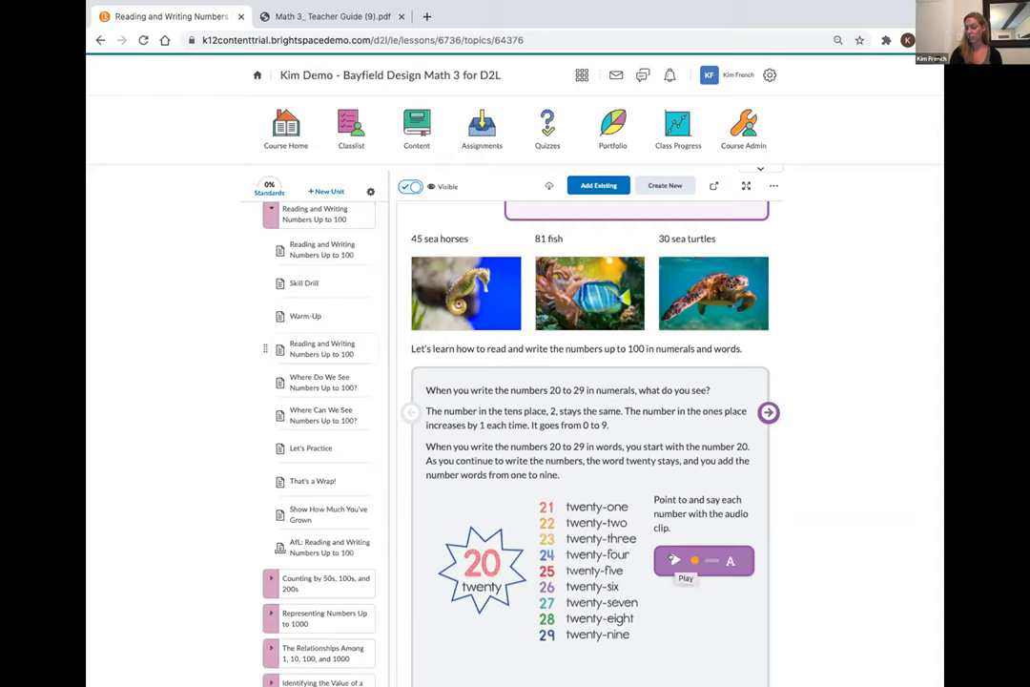
{"action": "left_click", "coordinate": [763, 413]}
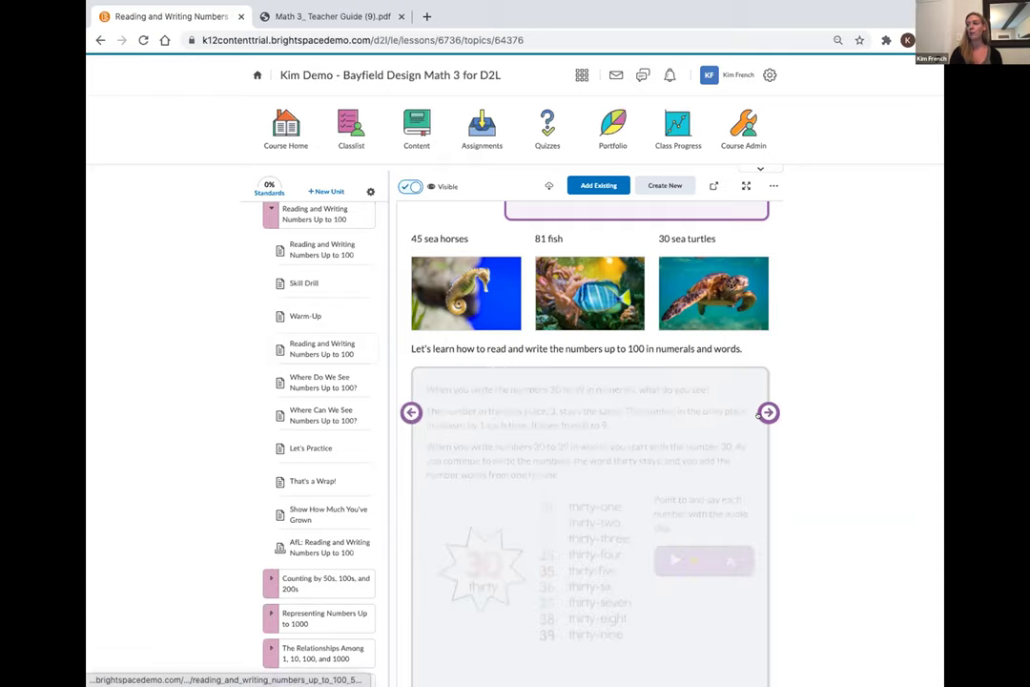
{"action": "left_click", "coordinate": [763, 413]}
{"action": "left_click", "coordinate": [763, 413]}
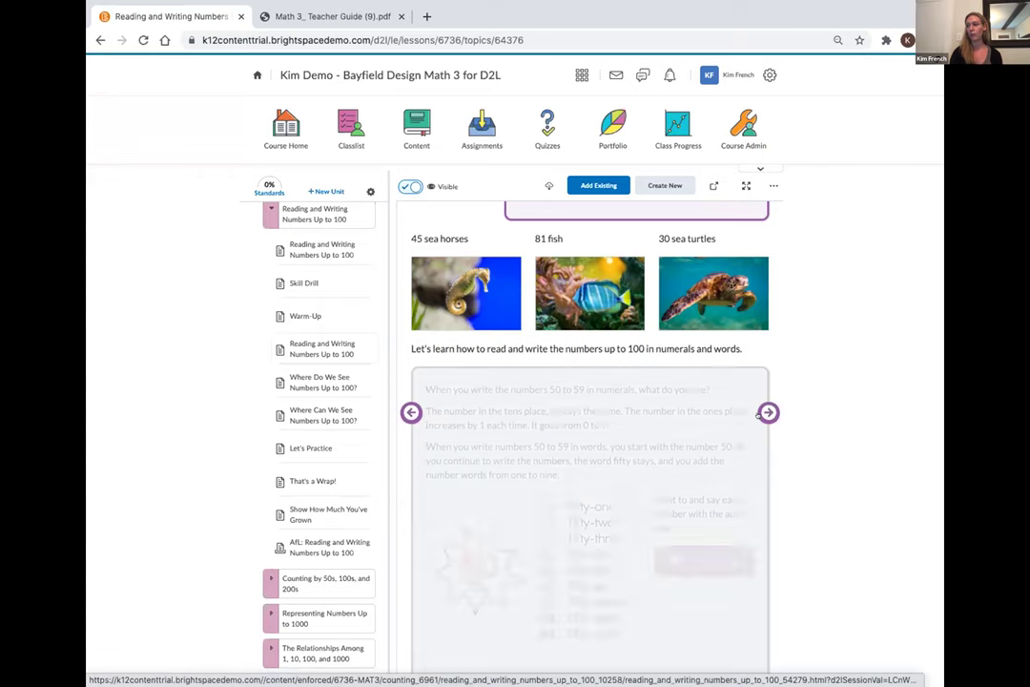
{"action": "left_click", "coordinate": [763, 413]}
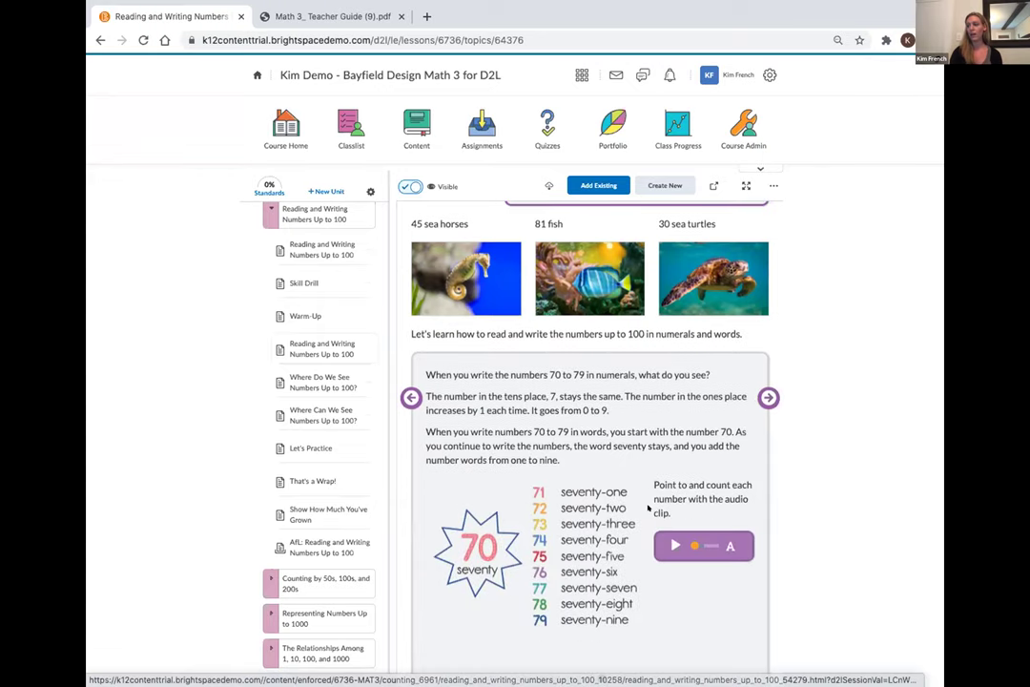
Expand Did You Spot the Pattern? in the Consider This section and view the answer.
{"action": "scroll", "coordinate": [660, 434], "scroll_direction": "down", "scroll_amount": 1}
{"action": "scroll", "coordinate": [661, 434], "scroll_direction": "down", "scroll_amount": 3}
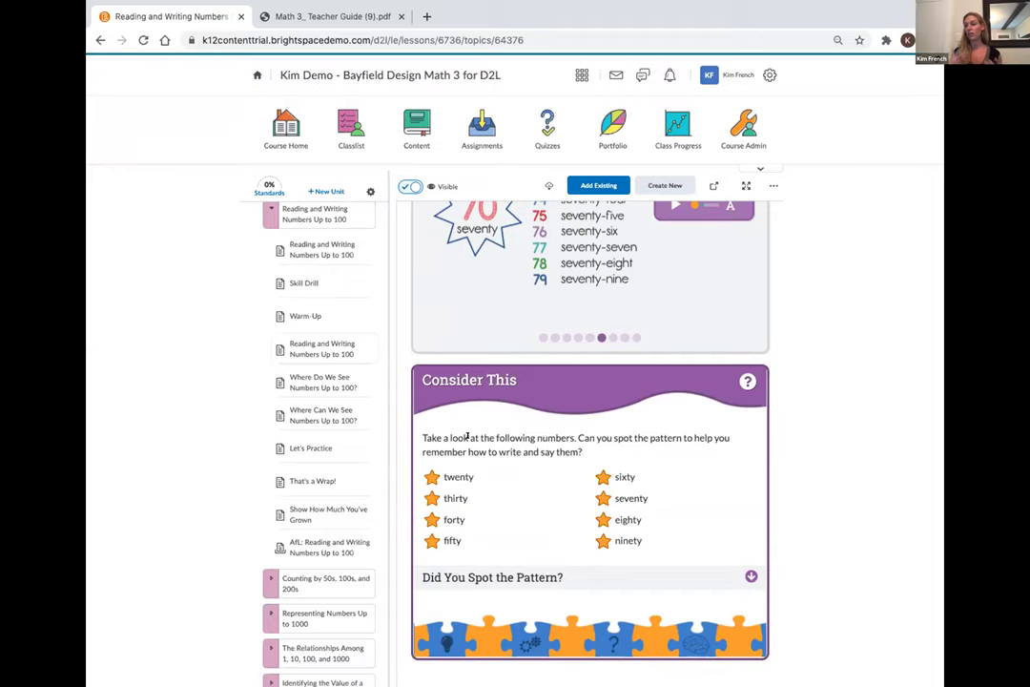
{"action": "left_click", "coordinate": [620, 582]}
{"action": "scroll", "coordinate": [620, 587], "scroll_direction": "down", "scroll_amount": 2}
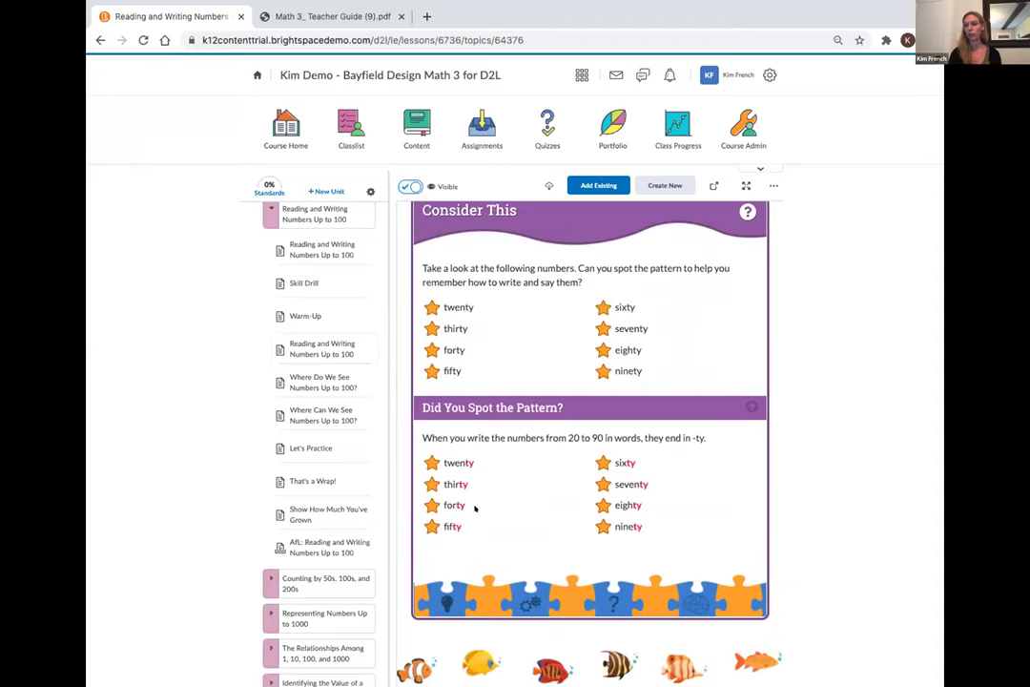
Open the Where Do We See Numbers Up to 100? page and begin its Everyday Numbers bubble activity.
{"action": "left_click", "coordinate": [321, 381]}
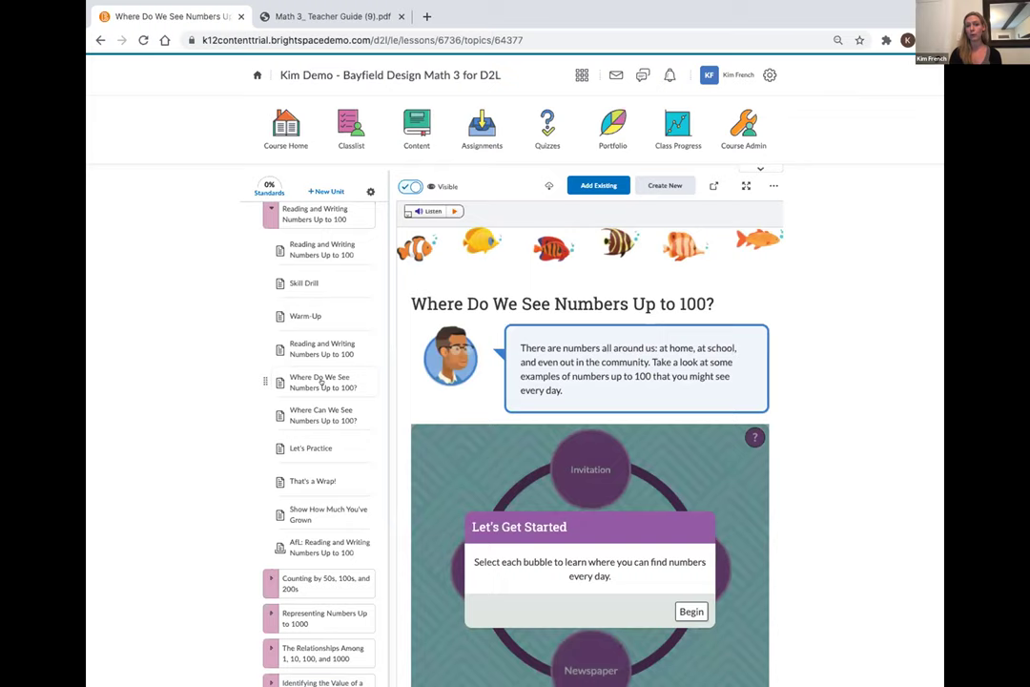
{"action": "left_click", "coordinate": [689, 612]}
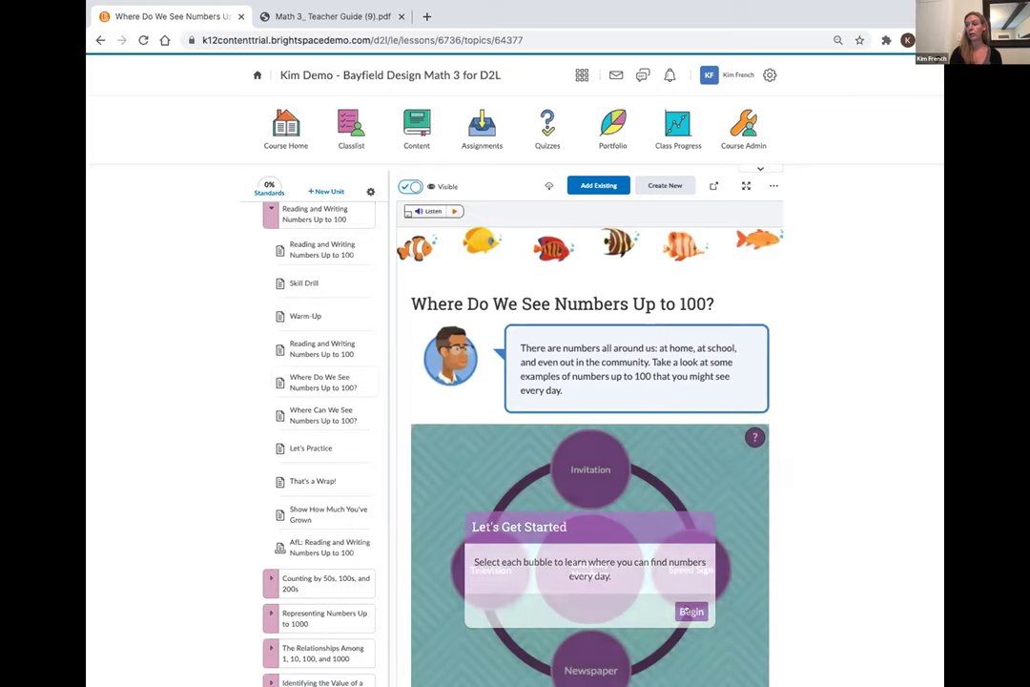
{"action": "scroll", "coordinate": [687, 609], "scroll_direction": "down", "scroll_amount": 2}
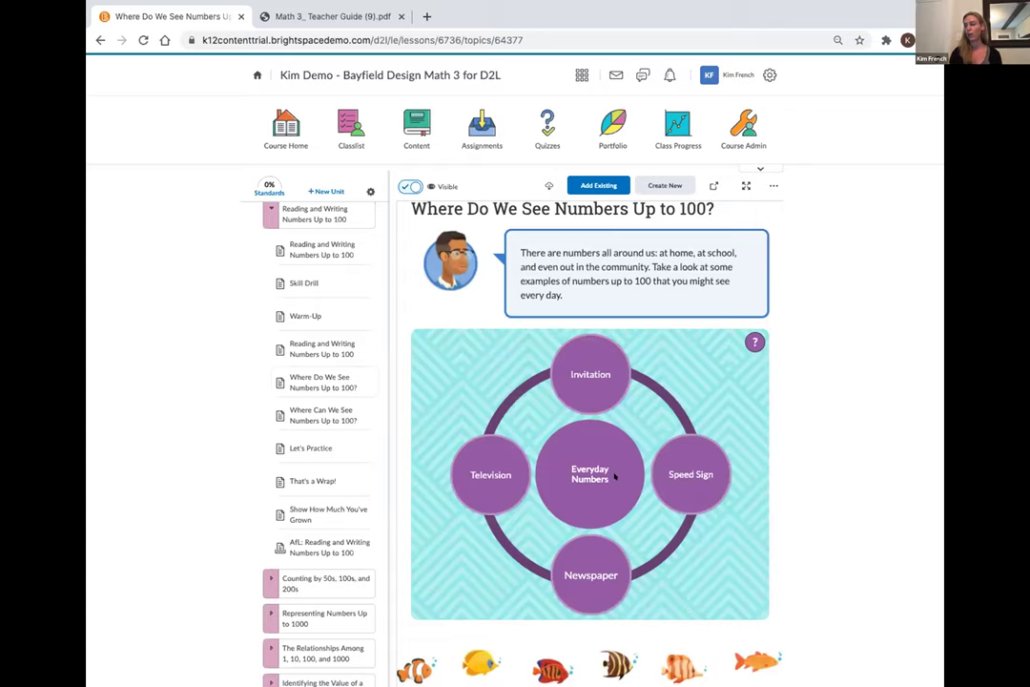
View the Television example in the Everyday Numbers activity and return to the bubble diagram.
{"action": "left_click", "coordinate": [483, 473]}
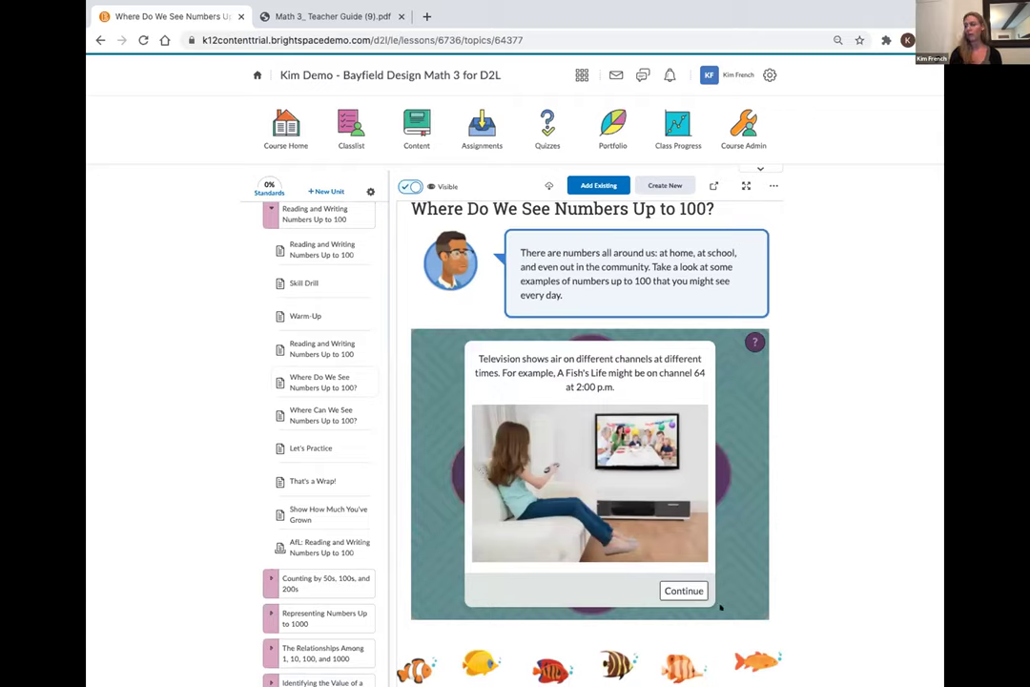
{"action": "left_click", "coordinate": [692, 585]}
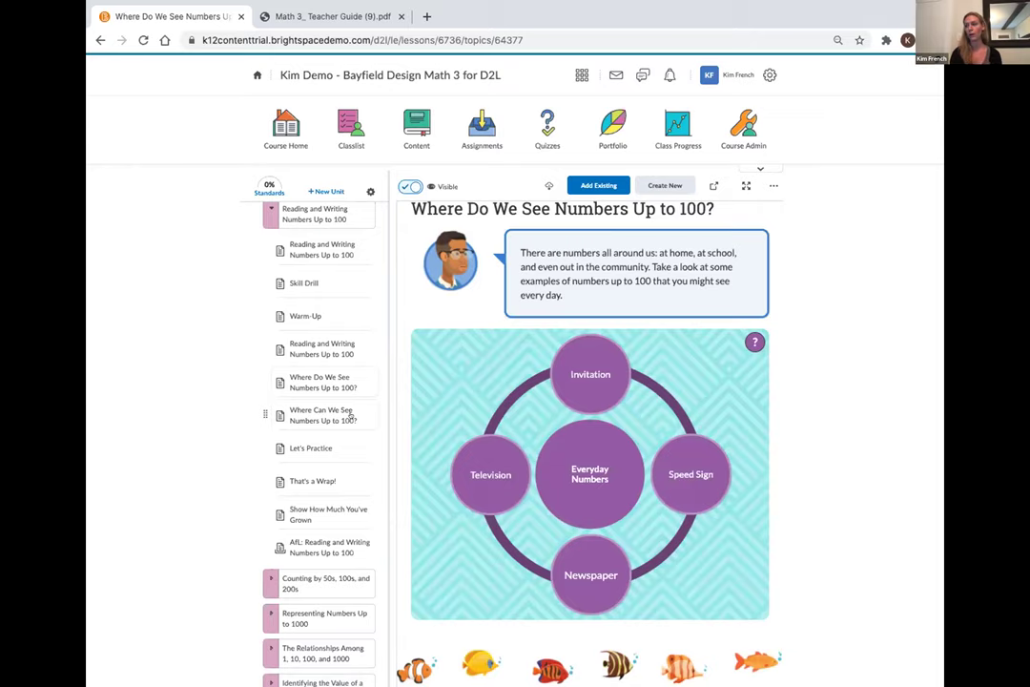
Open the Where Can We See Numbers Up to 100? page and look through it to the When I Grow Up section.
{"action": "left_click", "coordinate": [350, 413]}
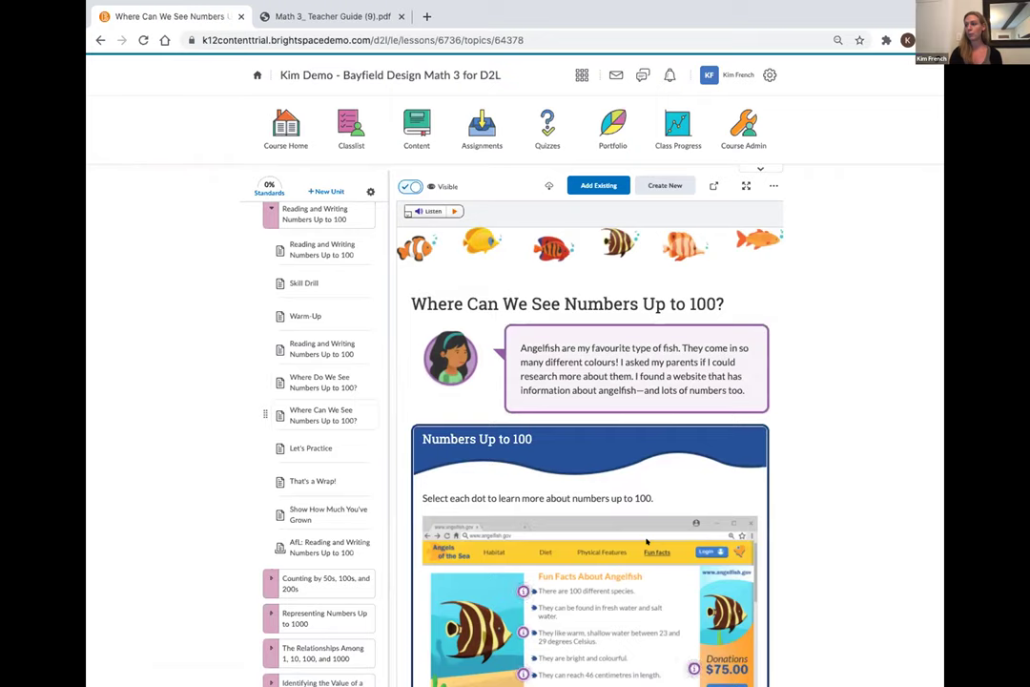
{"action": "scroll", "coordinate": [647, 541], "scroll_direction": "down", "scroll_amount": 2}
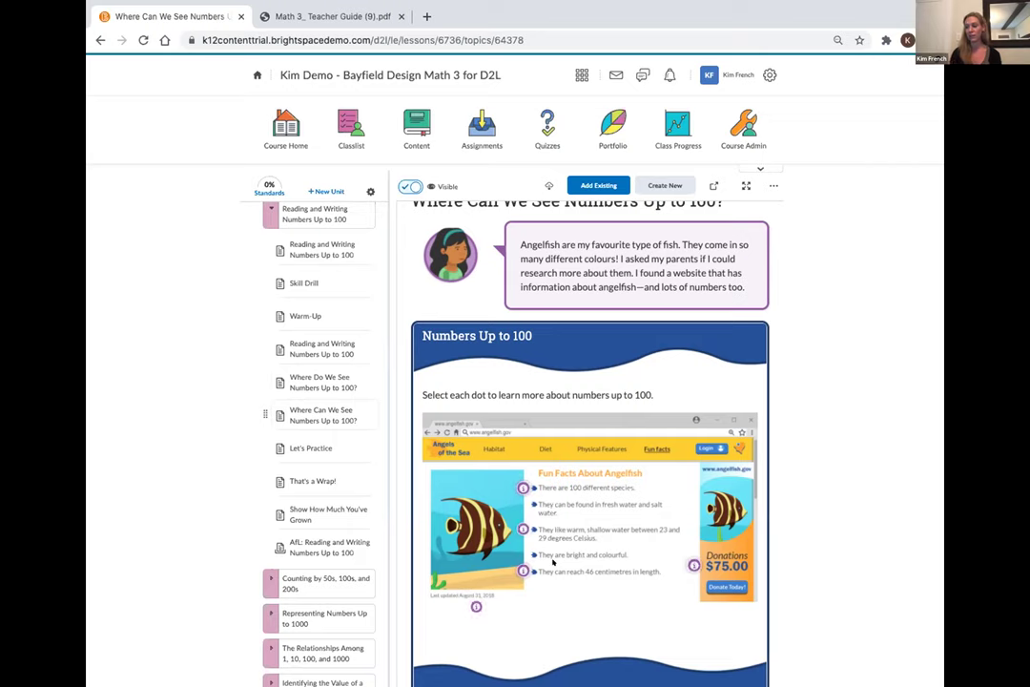
{"action": "scroll", "coordinate": [554, 563], "scroll_direction": "down", "scroll_amount": 2}
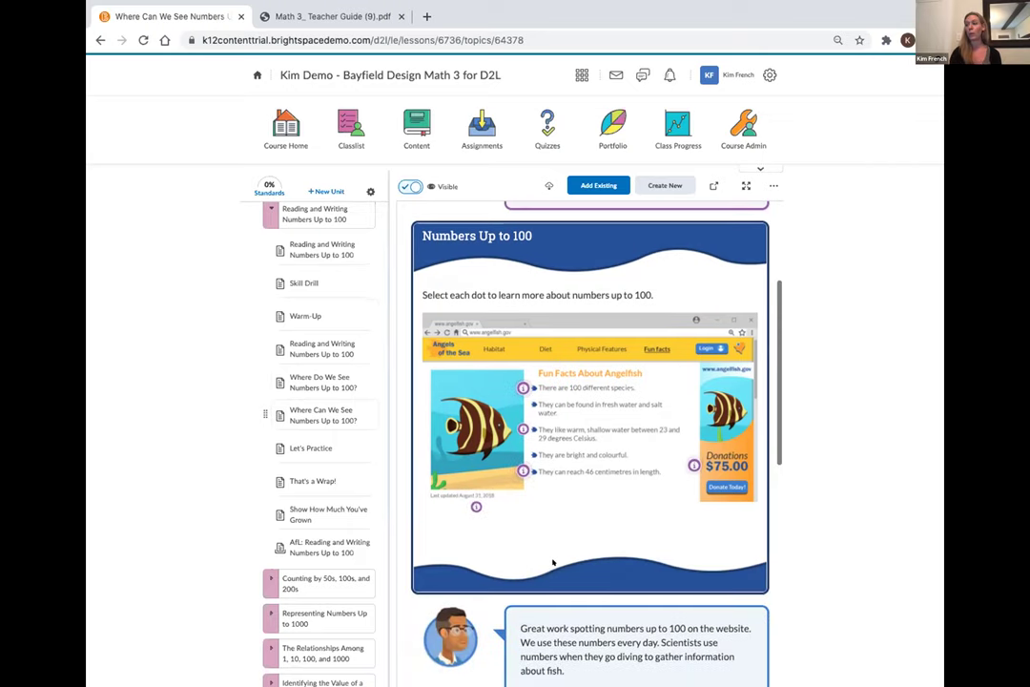
{"action": "scroll", "coordinate": [553, 563], "scroll_direction": "down", "scroll_amount": 4}
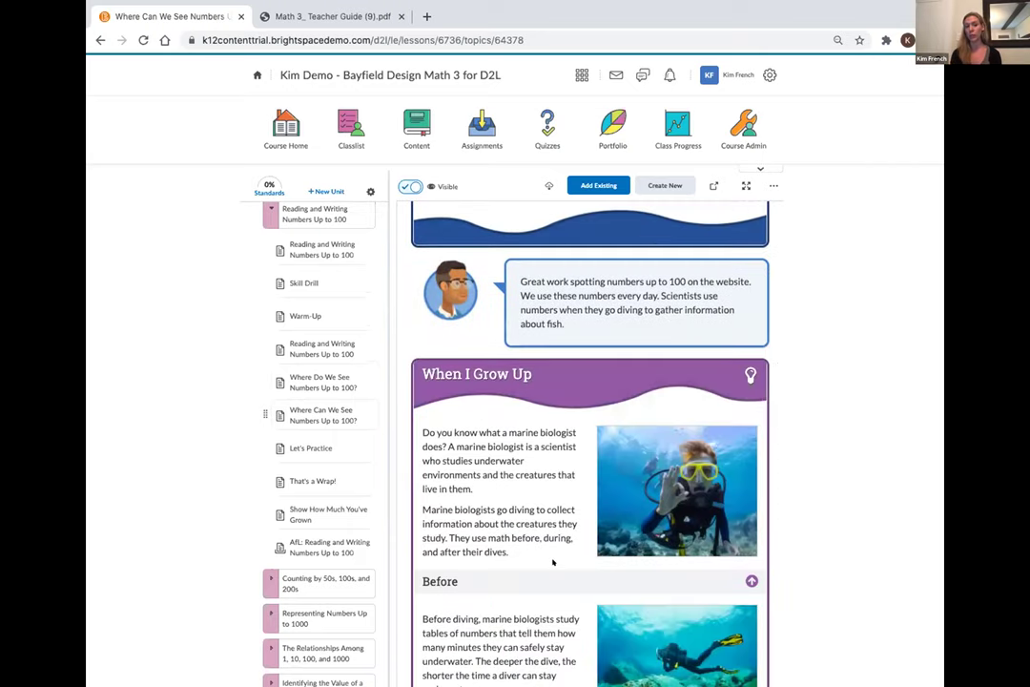
{"action": "scroll", "coordinate": [554, 563], "scroll_direction": "down", "scroll_amount": 2}
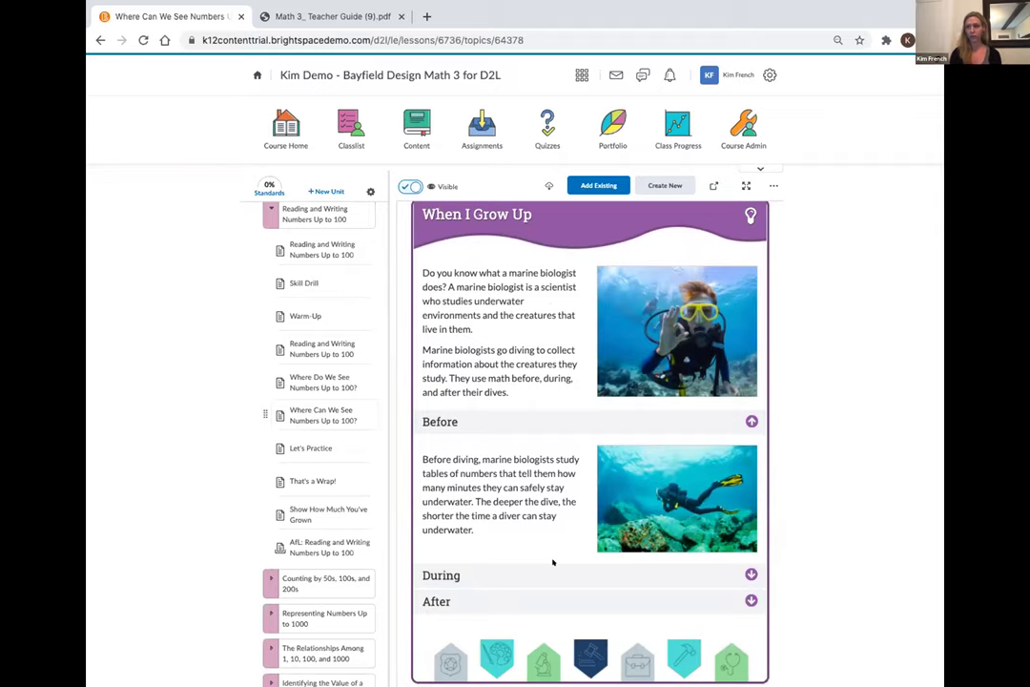
Open the Let's Practice page and view its Practice activity with the audio clips.
{"action": "left_click", "coordinate": [321, 448]}
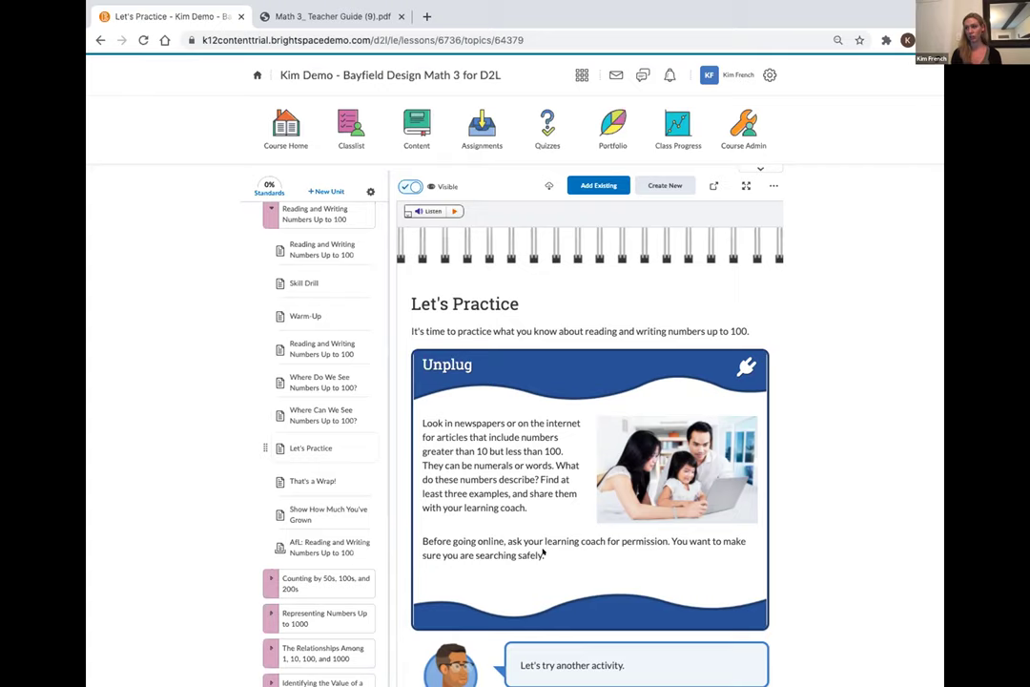
{"action": "scroll", "coordinate": [543, 551], "scroll_direction": "down", "scroll_amount": 3}
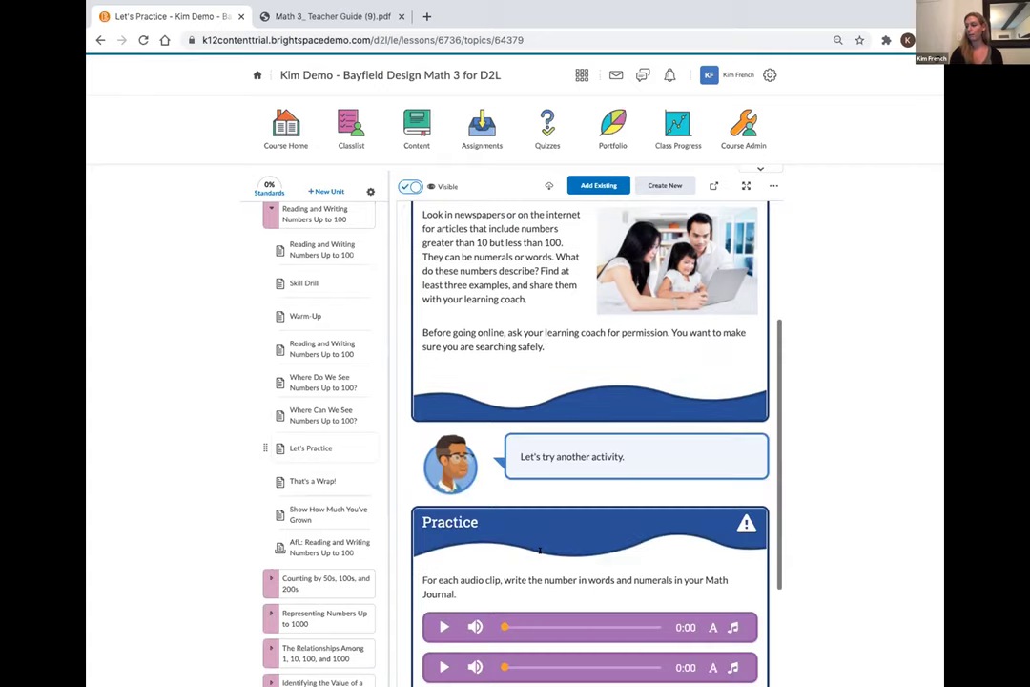
{"action": "scroll", "coordinate": [540, 550], "scroll_direction": "down", "scroll_amount": 2}
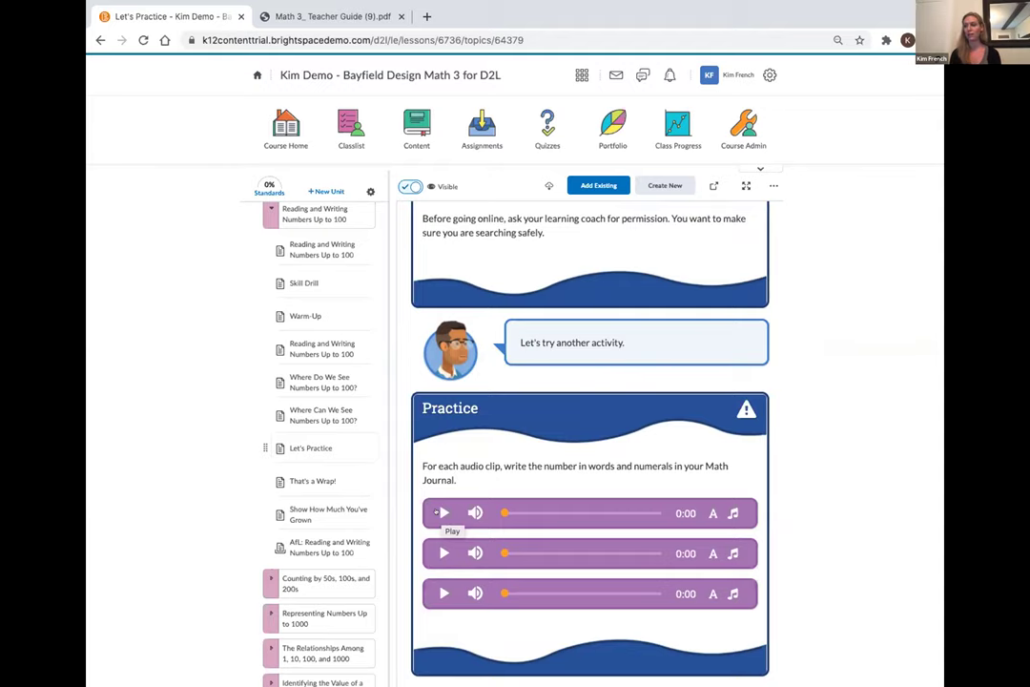
View the That's a Wrap!, Show How Much You've Grown and AfL: Reading and Writing Numbers Up to 100 pages in turn.
{"action": "left_click", "coordinate": [330, 486]}
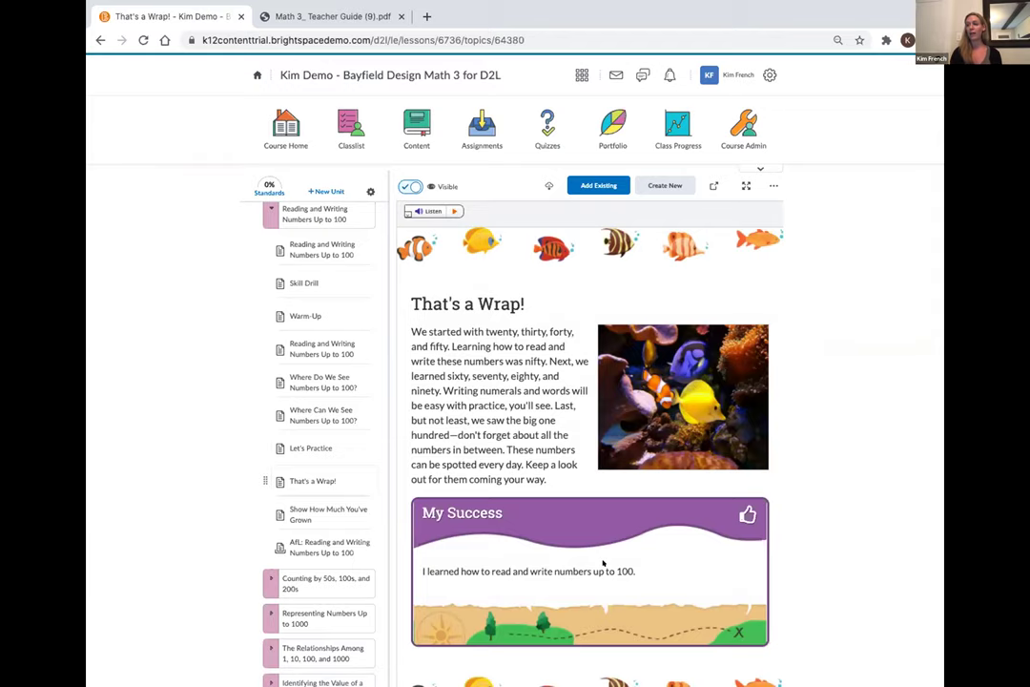
{"action": "left_click", "coordinate": [319, 511]}
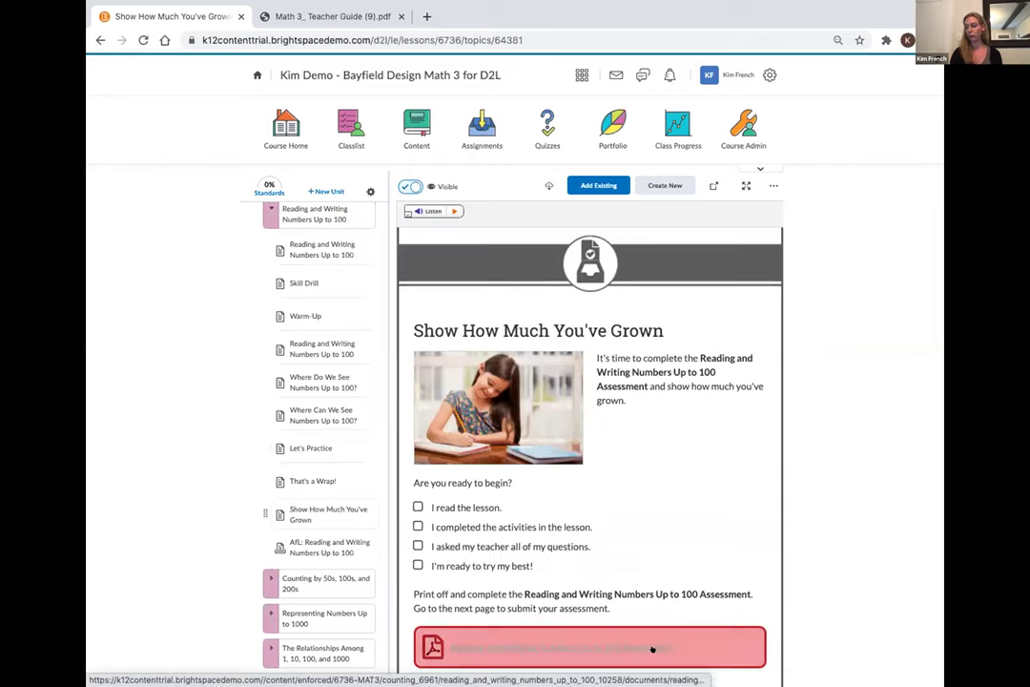
{"action": "left_click", "coordinate": [328, 544]}
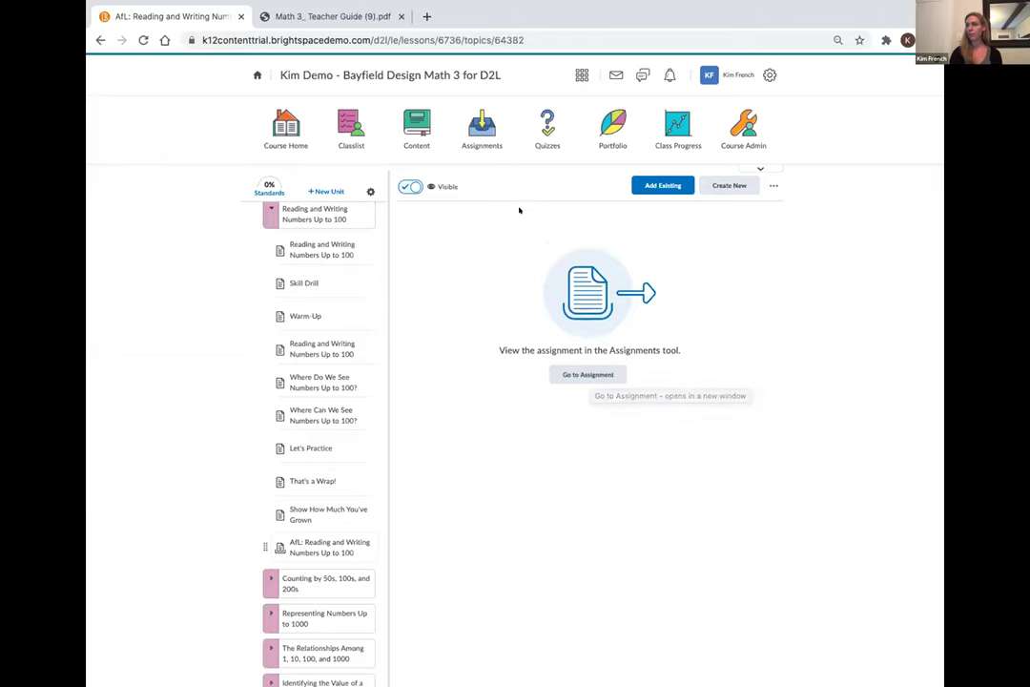
View the course's Assignments list, followed by its Quizzes list.
{"action": "left_click", "coordinate": [482, 129]}
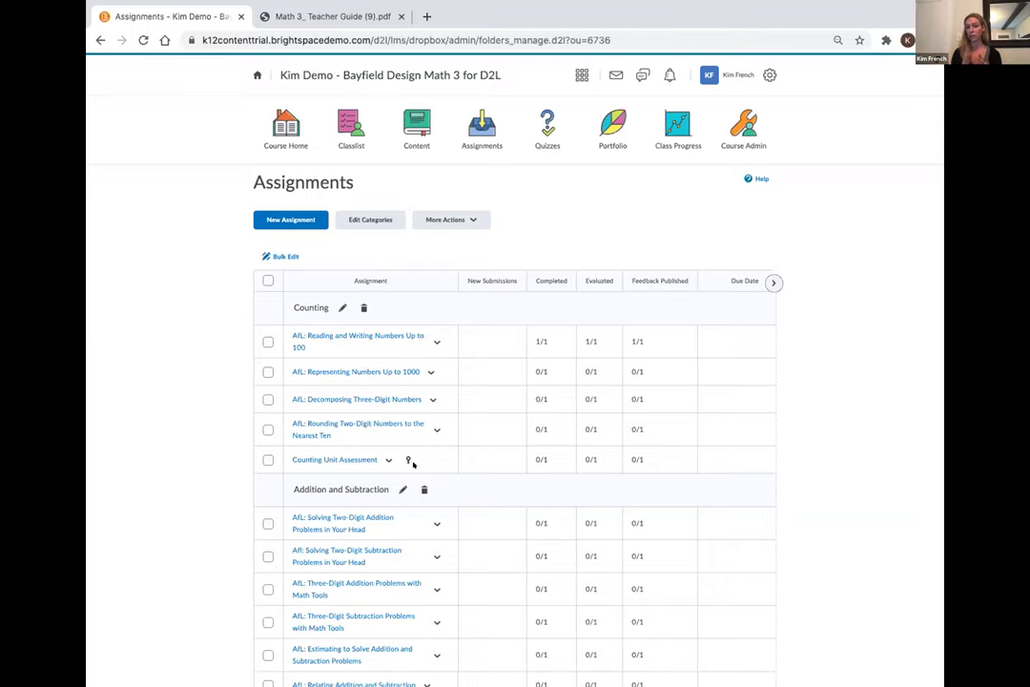
{"action": "left_click", "coordinate": [546, 127]}
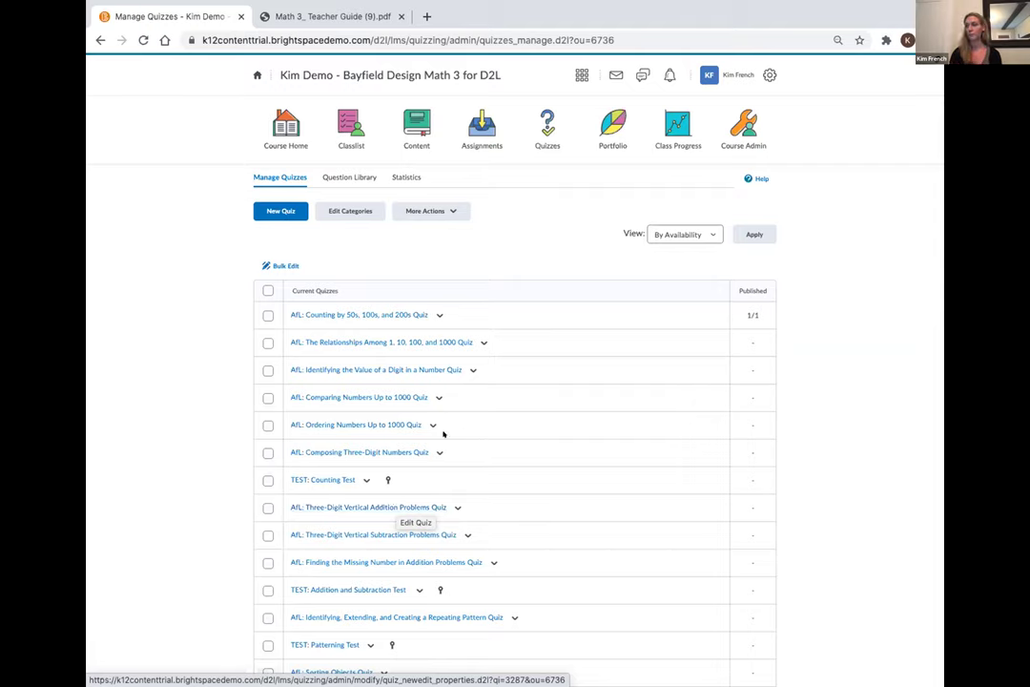
Open the student's progress summary from Class Progress and expand Topics Visited in the Content section.
{"action": "left_click", "coordinate": [677, 127]}
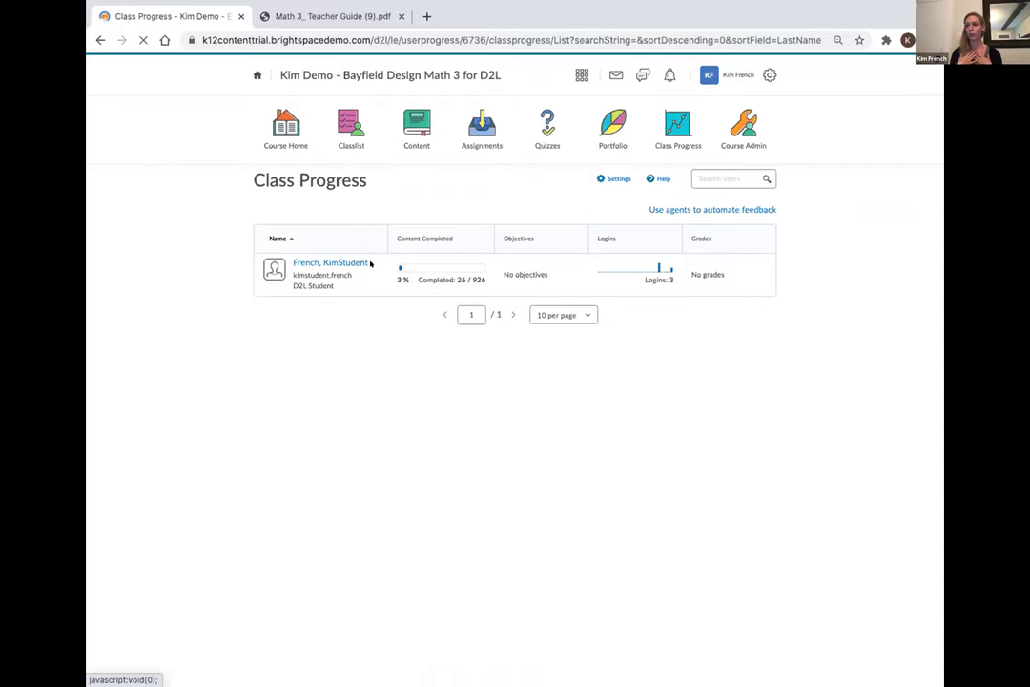
{"action": "left_click", "coordinate": [340, 258]}
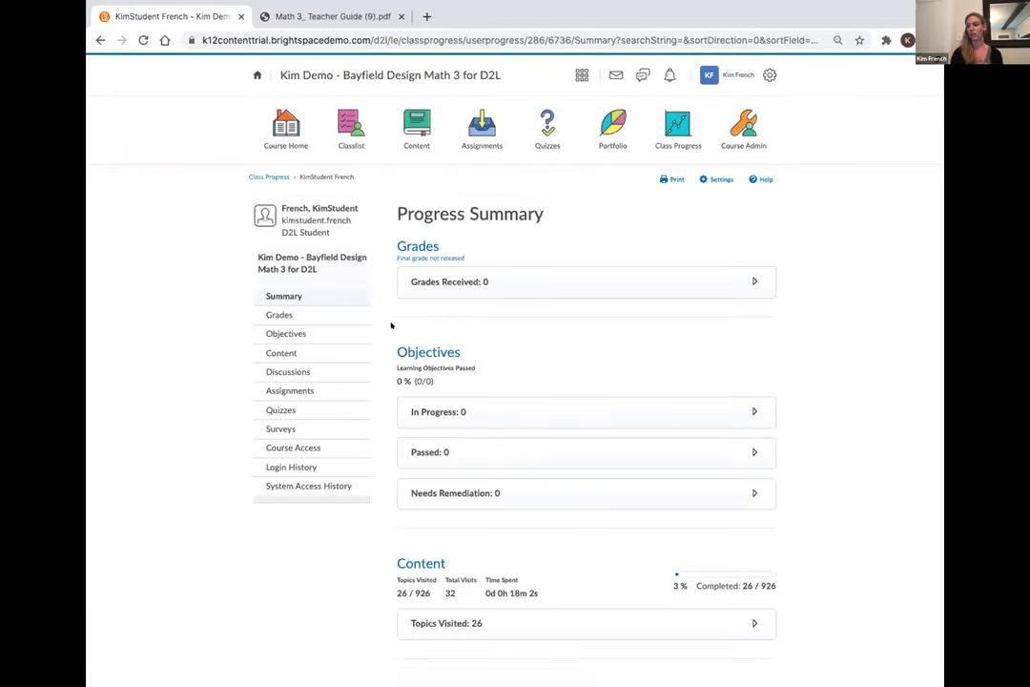
{"action": "scroll", "coordinate": [432, 539], "scroll_direction": "down", "scroll_amount": 2}
{"action": "scroll", "coordinate": [433, 539], "scroll_direction": "down", "scroll_amount": 1}
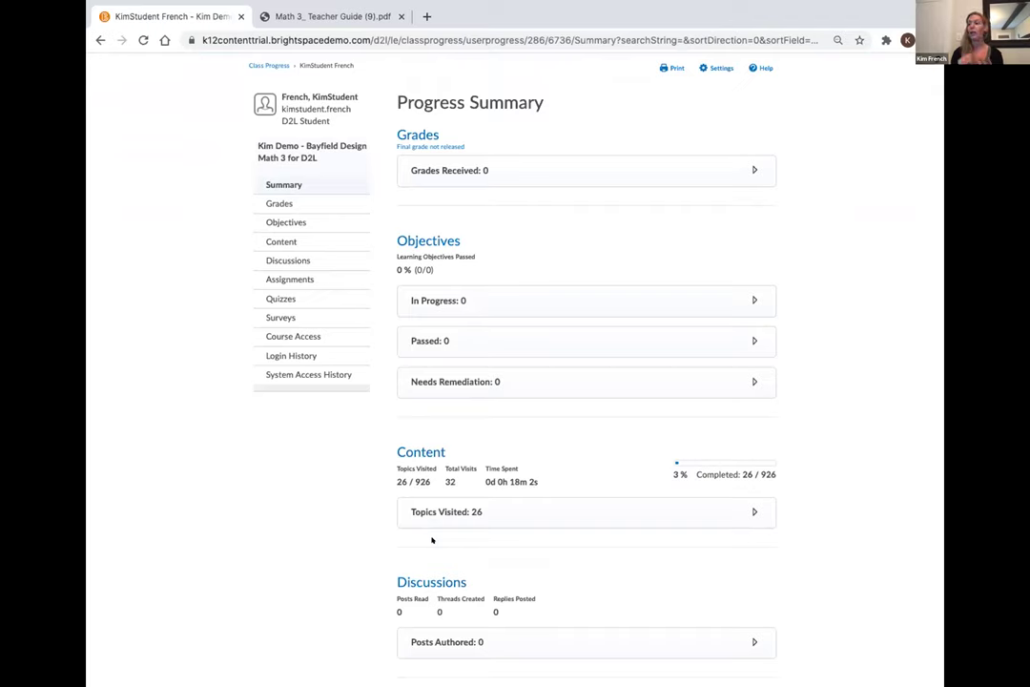
{"action": "left_click", "coordinate": [447, 504]}
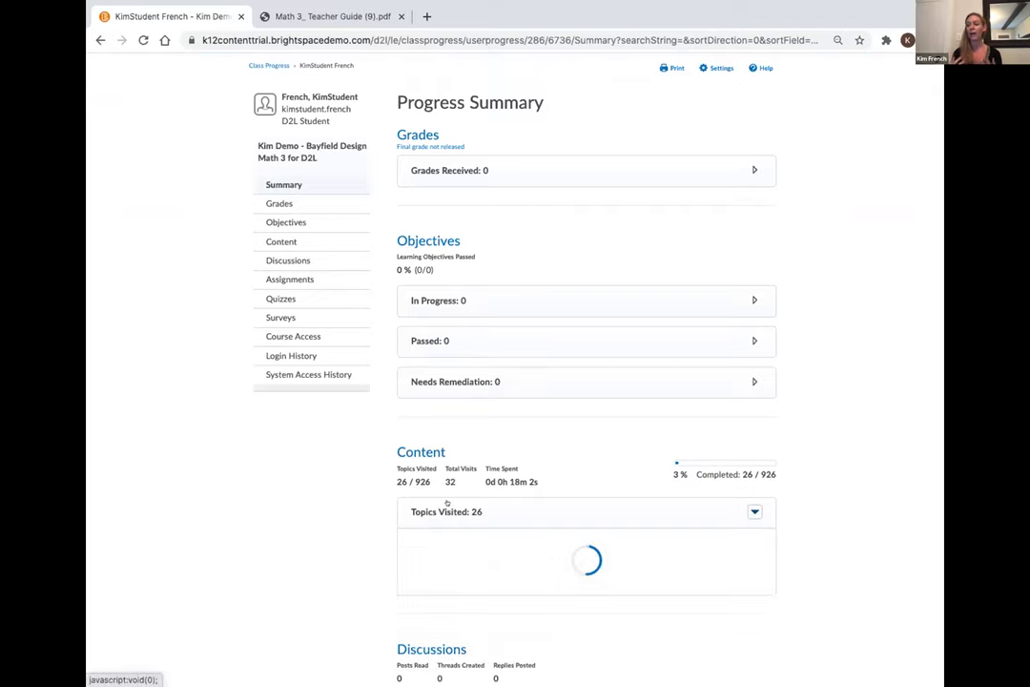
{"action": "scroll", "coordinate": [446, 502], "scroll_direction": "down", "scroll_amount": 3}
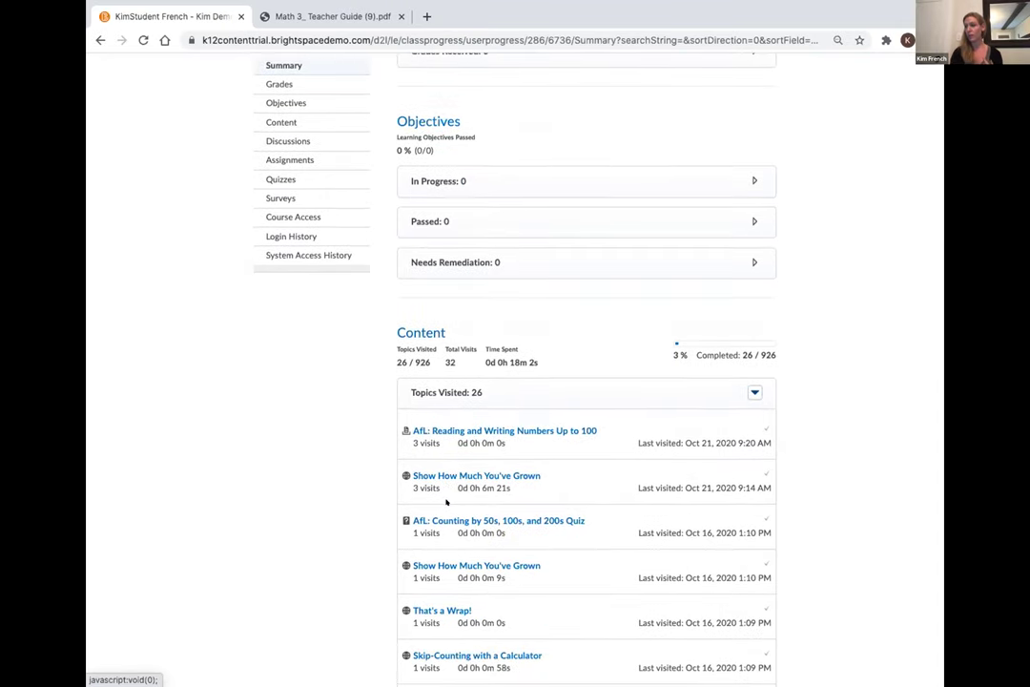
{"action": "scroll", "coordinate": [446, 502], "scroll_direction": "down", "scroll_amount": 1}
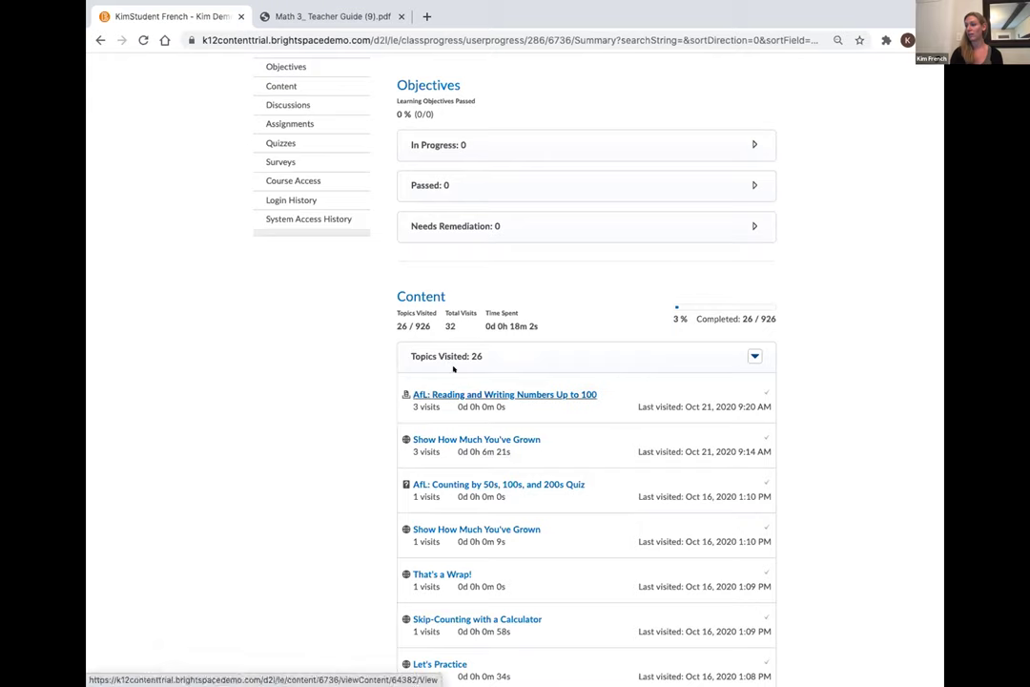
Open the AfL: Reading and Writing Numbers Up to 100 topic from the visited topics and return towards the student's progress.
{"action": "left_click", "coordinate": [522, 394]}
{"action": "scroll", "coordinate": [496, 402], "scroll_direction": "up", "scroll_amount": 1}
{"action": "scroll", "coordinate": [497, 402], "scroll_direction": "up", "scroll_amount": 2}
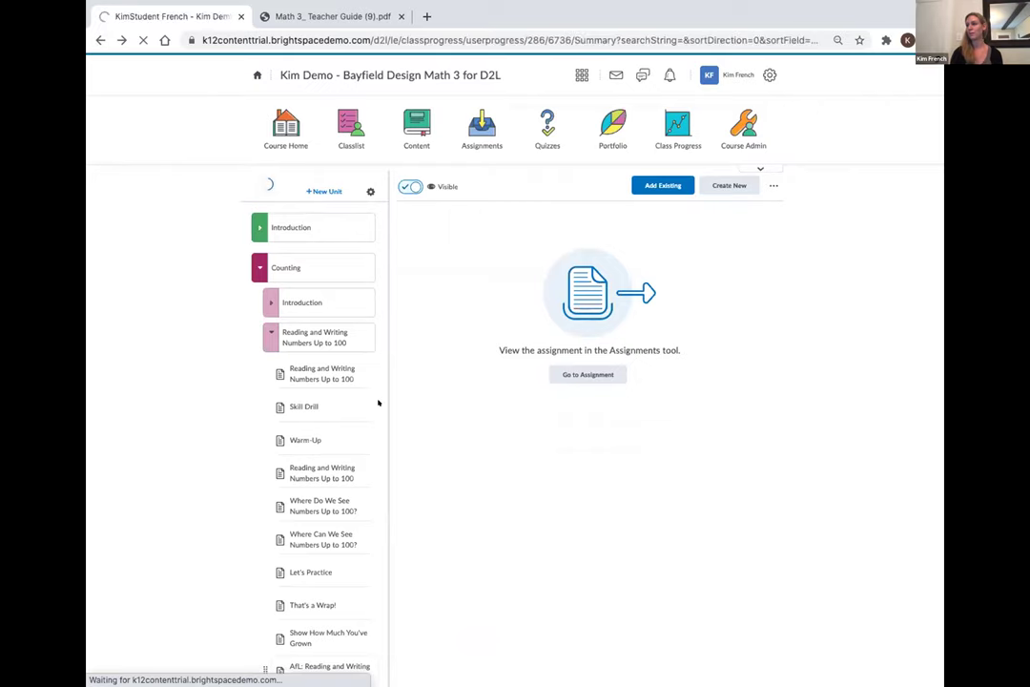
Open the student's Content Progress and expand Counting's Reading and Writing Numbers Up to 100 module to examine visits and time spent per topic.
{"action": "left_click", "coordinate": [277, 182]}
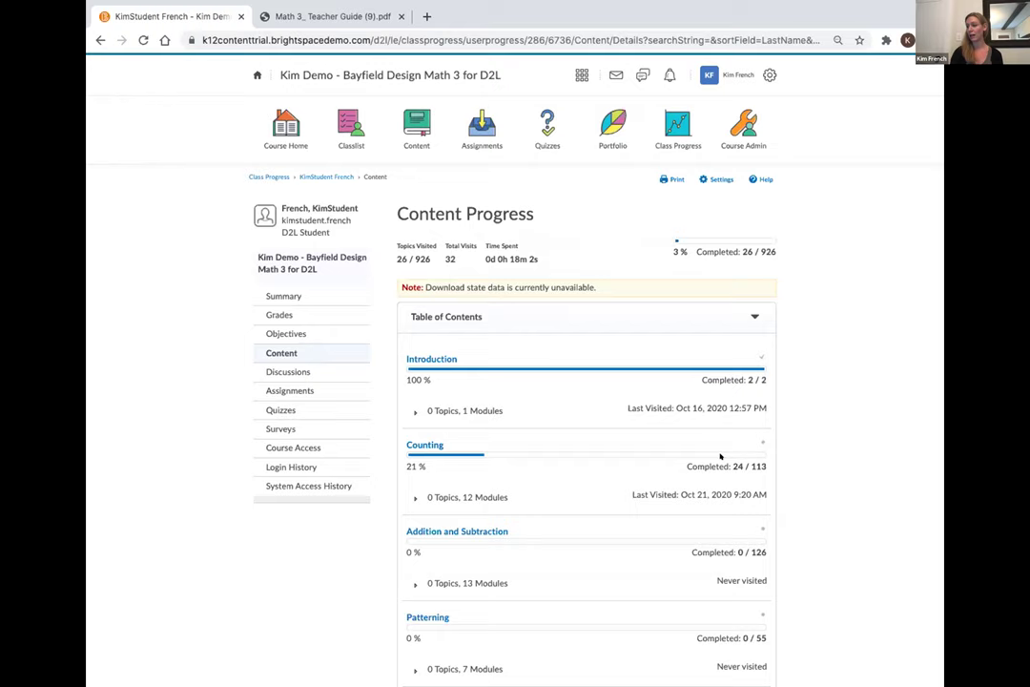
{"action": "left_click", "coordinate": [414, 496]}
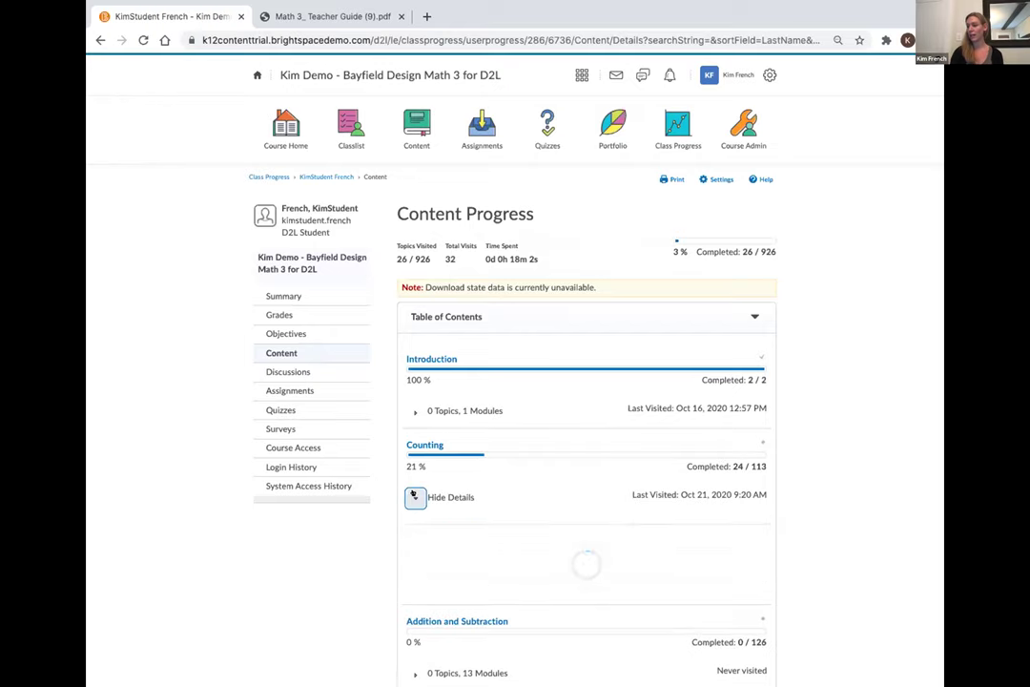
{"action": "scroll", "coordinate": [415, 500], "scroll_direction": "down", "scroll_amount": 3}
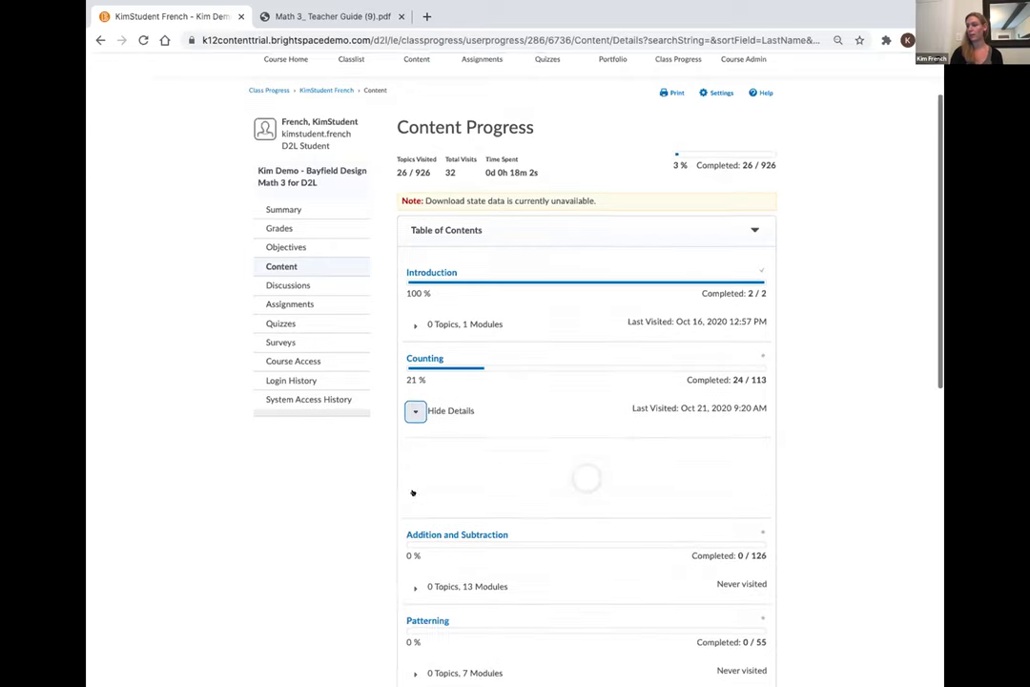
{"action": "left_click", "coordinate": [425, 514]}
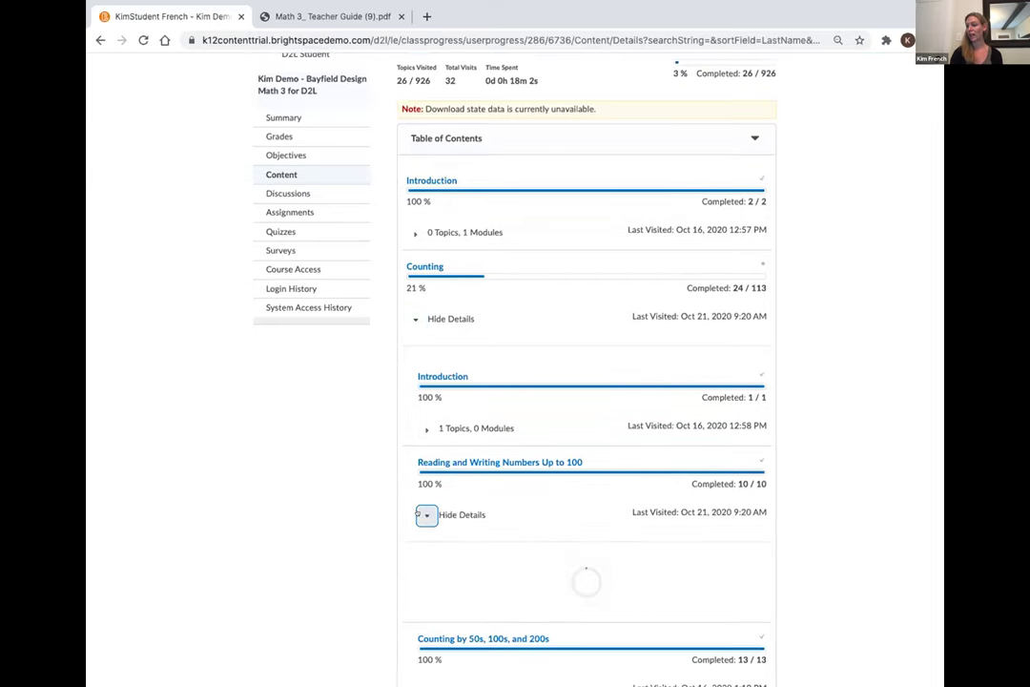
{"action": "scroll", "coordinate": [510, 488], "scroll_direction": "down", "scroll_amount": 1}
{"action": "scroll", "coordinate": [425, 529], "scroll_direction": "down", "scroll_amount": 1}
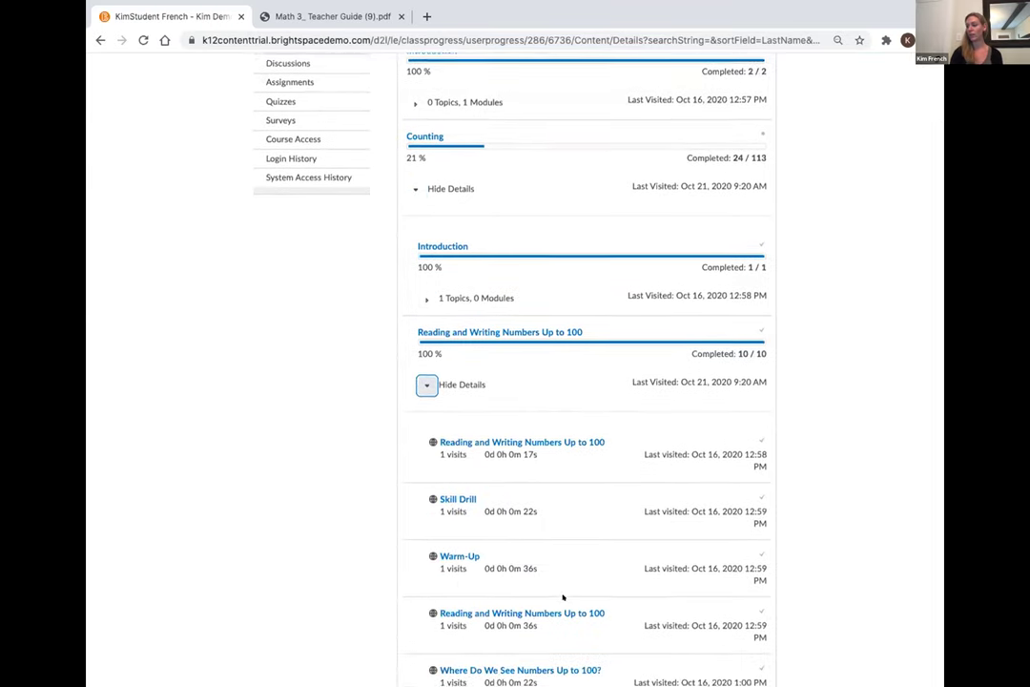
{"action": "scroll", "coordinate": [563, 598], "scroll_direction": "down", "scroll_amount": 1}
{"action": "scroll", "coordinate": [563, 597], "scroll_direction": "down", "scroll_amount": 2}
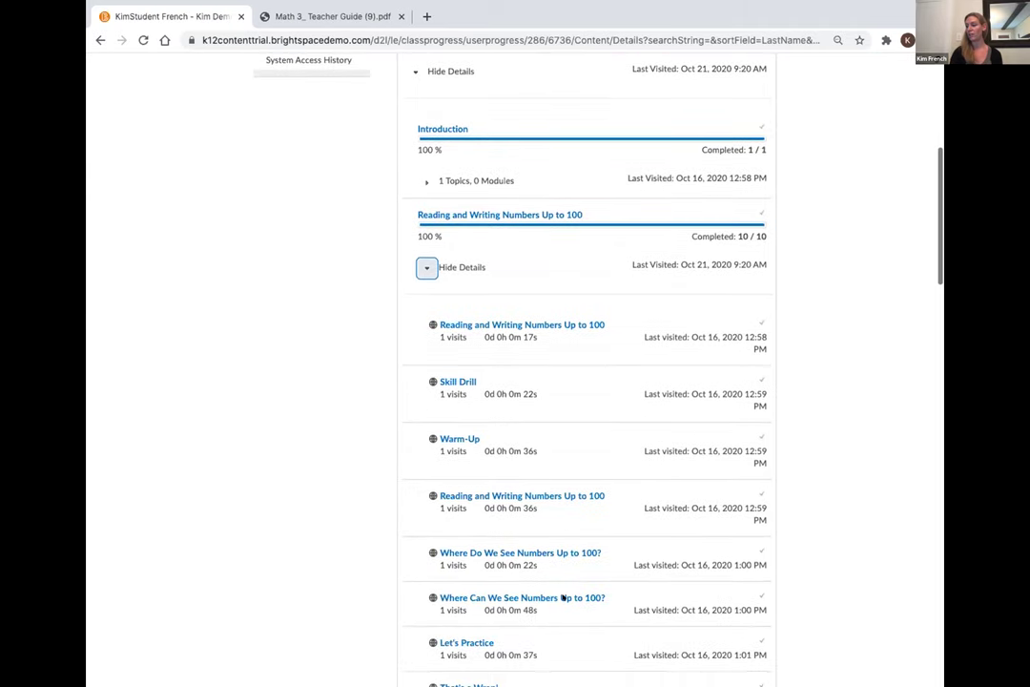
{"action": "scroll", "coordinate": [526, 616], "scroll_direction": "down", "scroll_amount": 1}
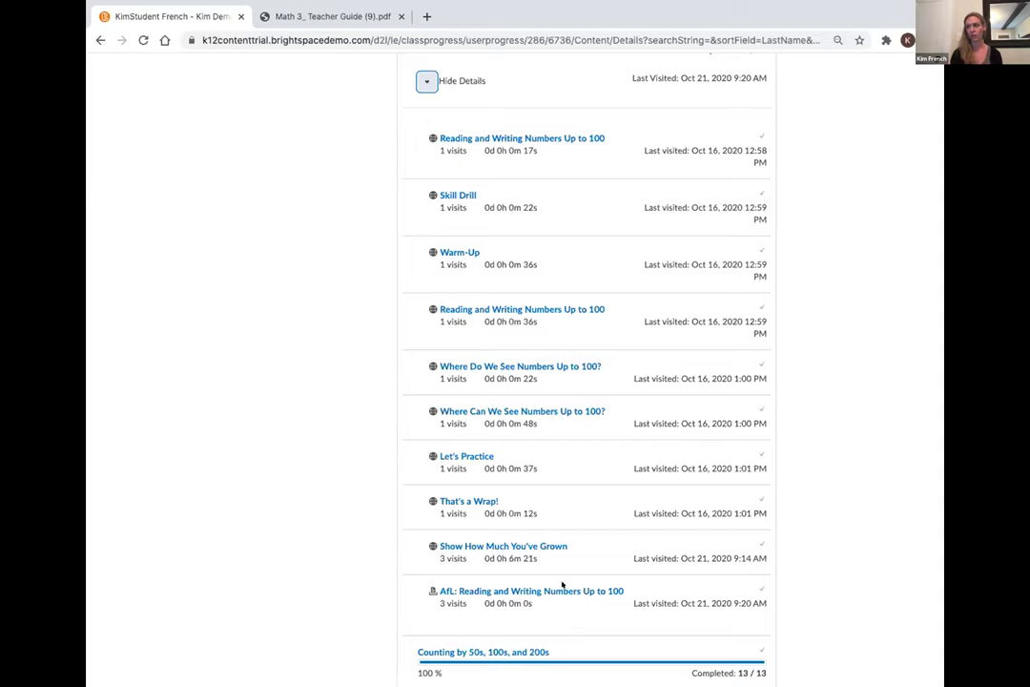
Leave the student's Content Progress and open the course's Content area.
{"action": "scroll", "coordinate": [552, 532], "scroll_direction": "up", "scroll_amount": 1}
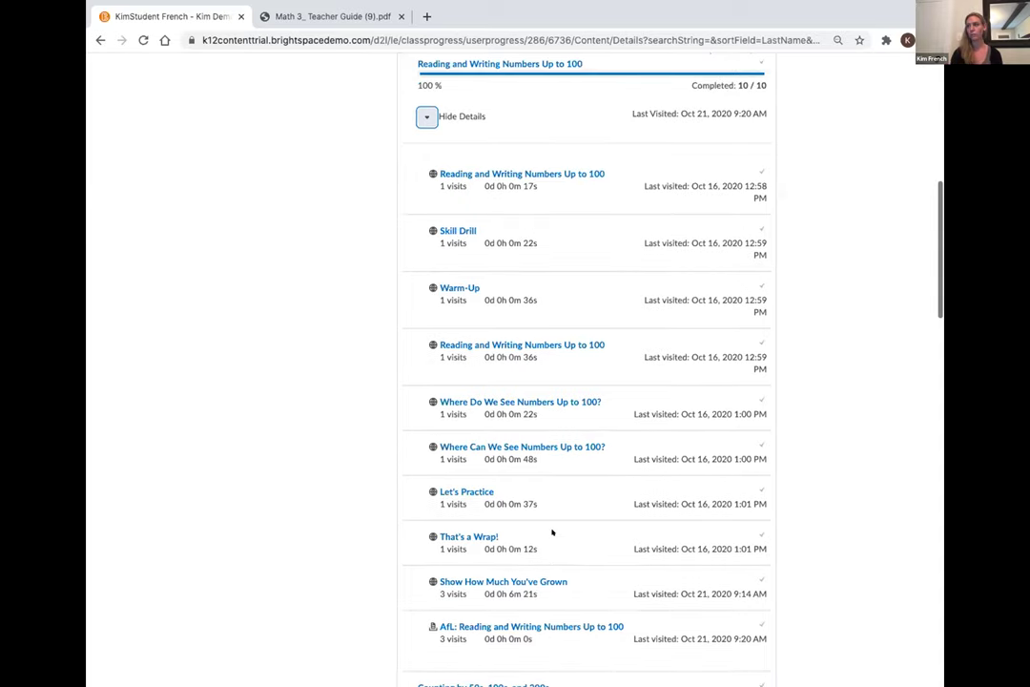
{"action": "scroll", "coordinate": [552, 532], "scroll_direction": "up", "scroll_amount": 6}
{"action": "left_click", "coordinate": [416, 134]}
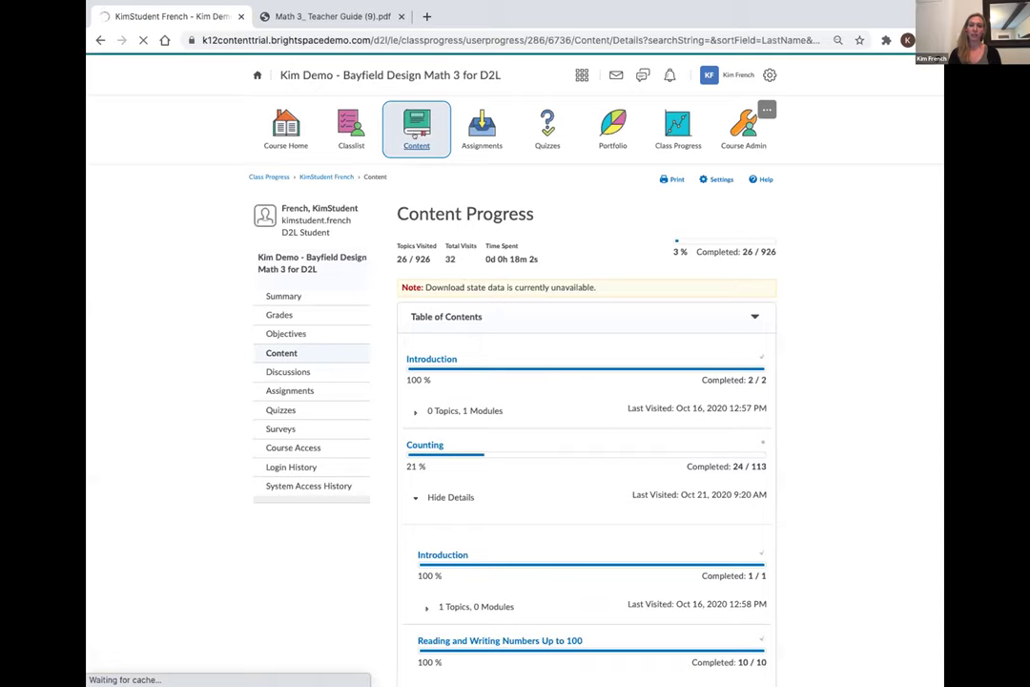